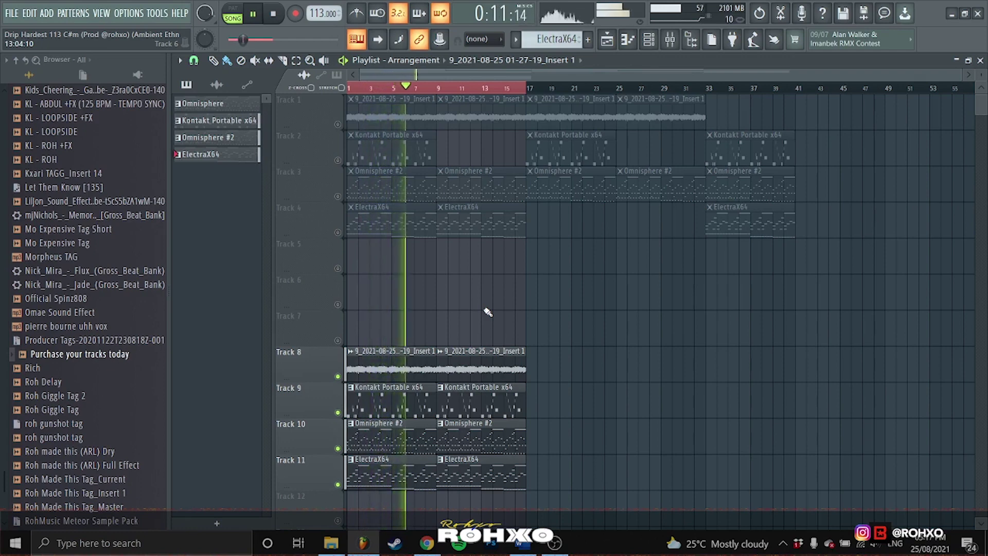
Stop playback, solo Track 1, then unmute Tracks 2, 3 and 4 so only Tracks 1–4 play.
key("space")
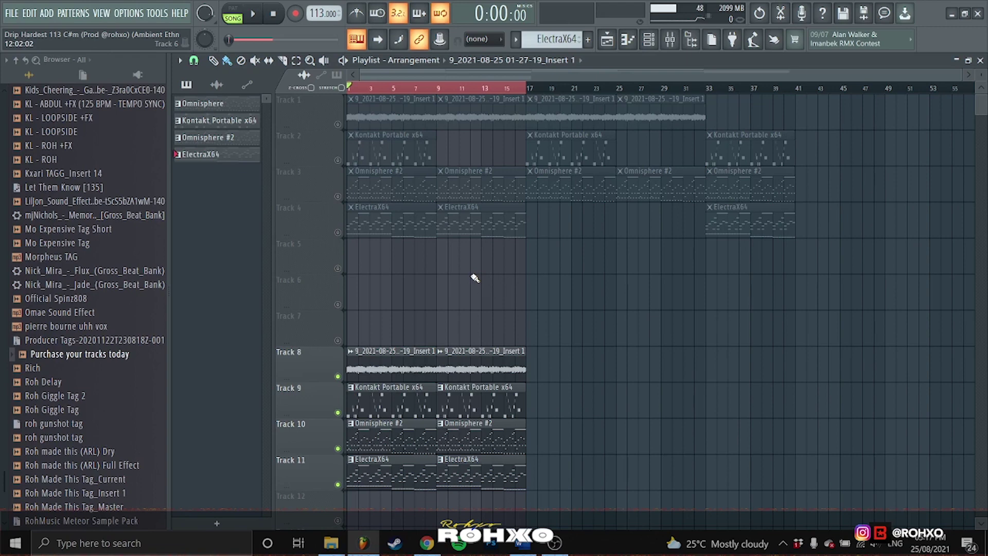
right_click(337, 124)
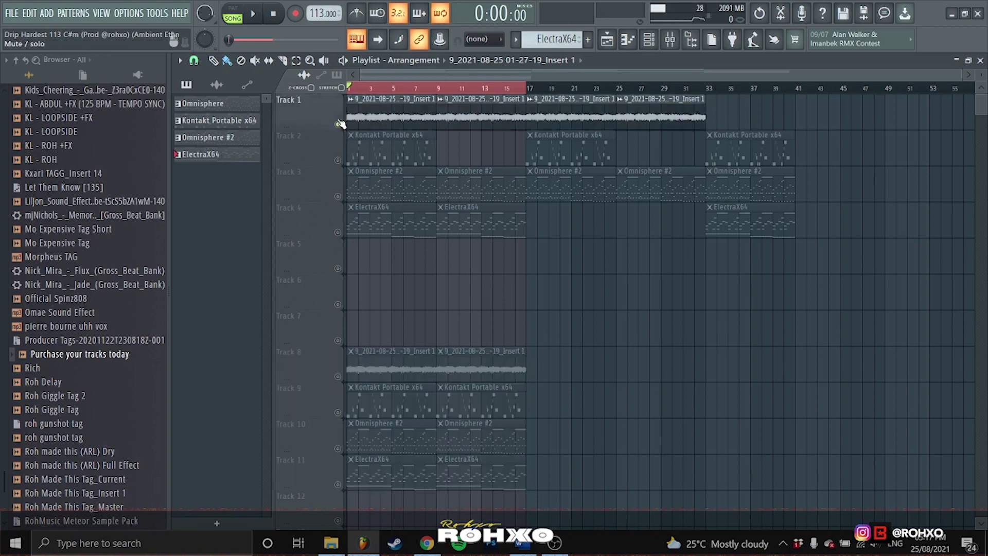
left_click(338, 160)
left_click(338, 196)
left_click(338, 232)
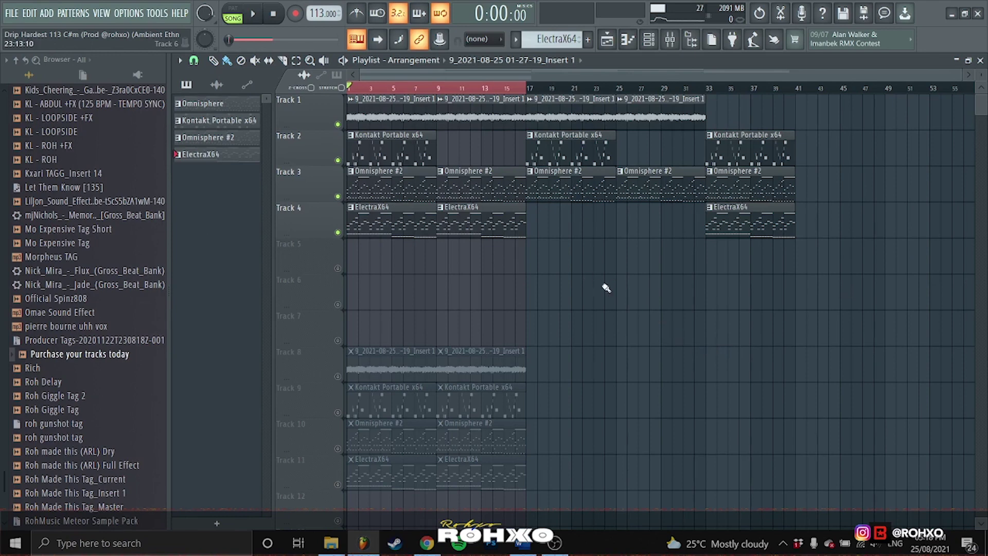
Start a WAV file export of the song from the File menu.
left_click(12, 13)
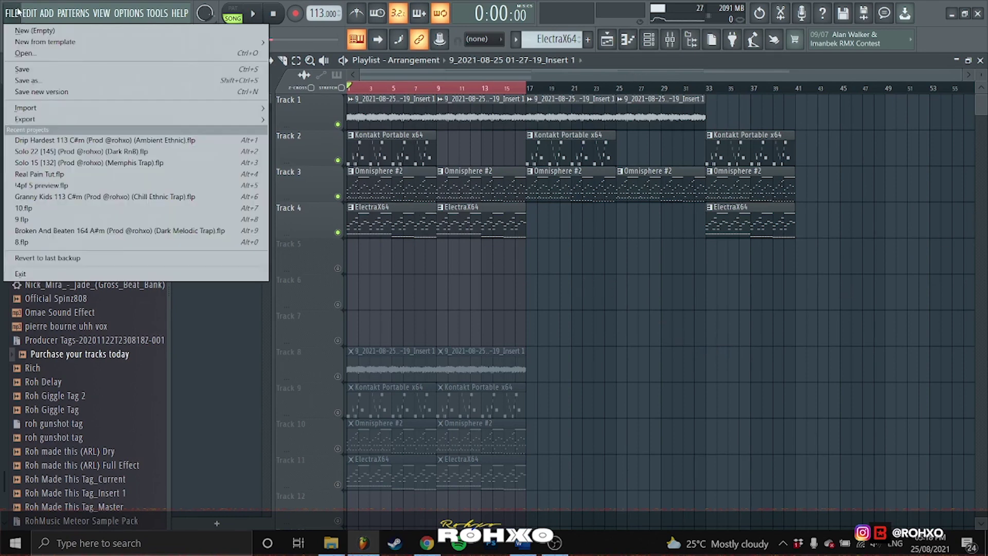
mouse_move(227, 120)
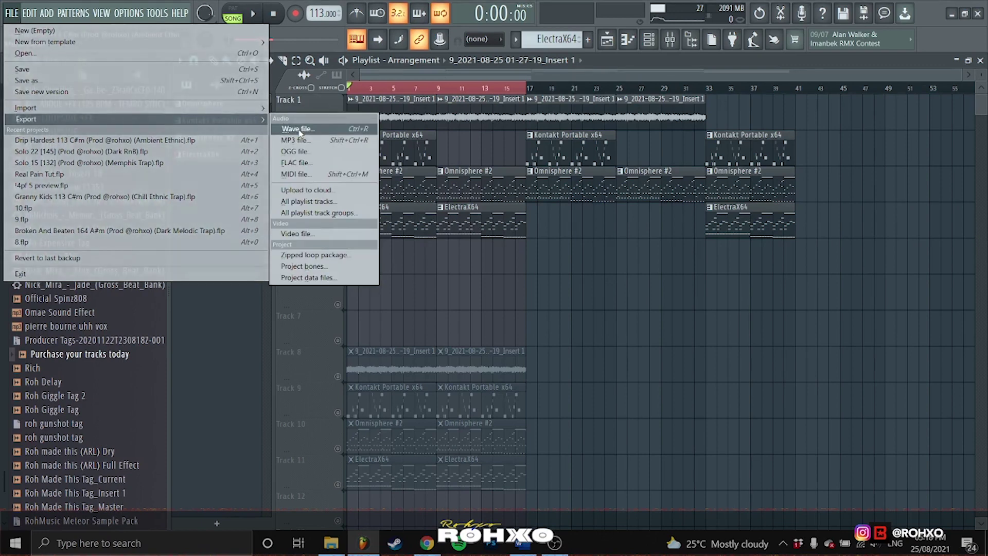
left_click(298, 129)
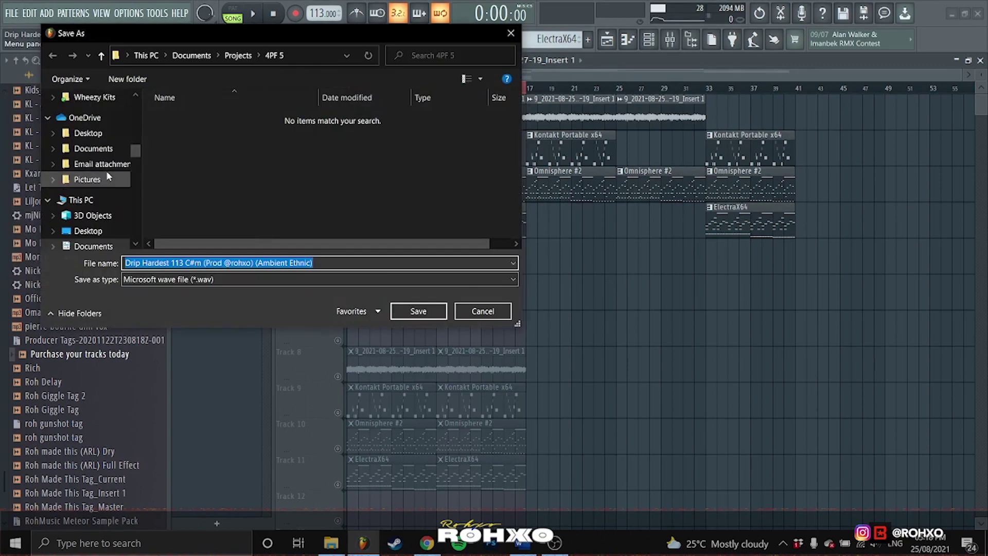
Browse the Save As dialog to the RohXO - 4PF 5 > Masters folder.
scroll(108, 177, "up", 10)
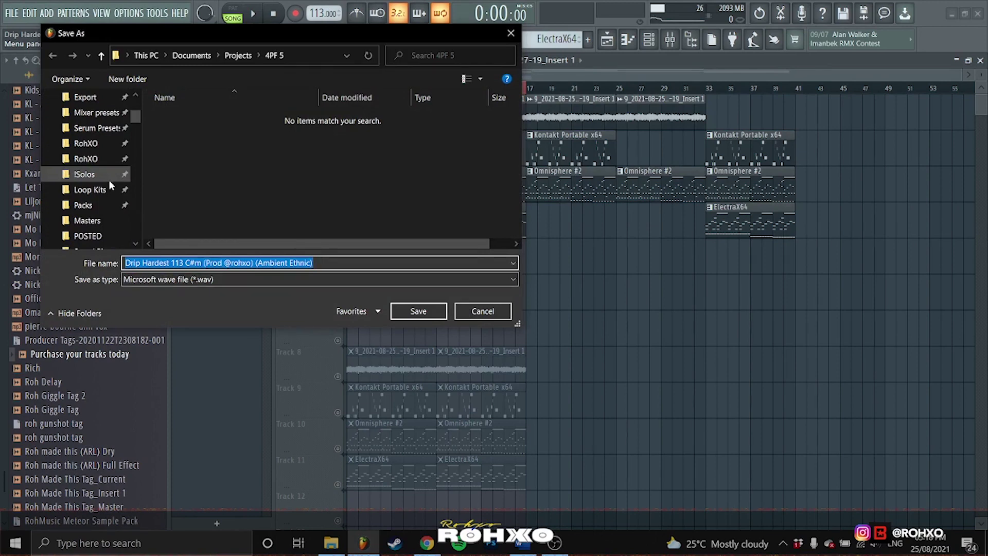
scroll(110, 178, "up", 2)
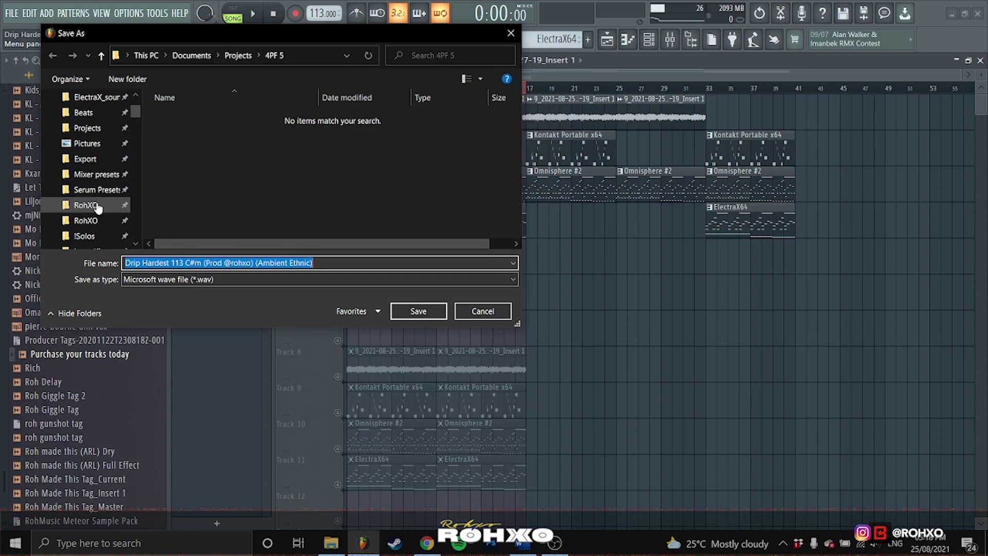
scroll(96, 190, "down", 1)
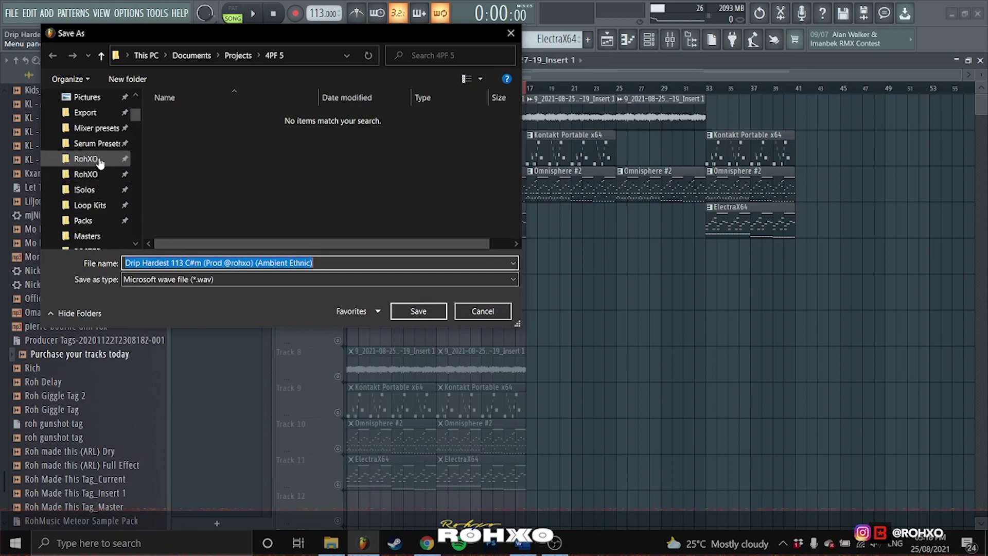
left_click(111, 236)
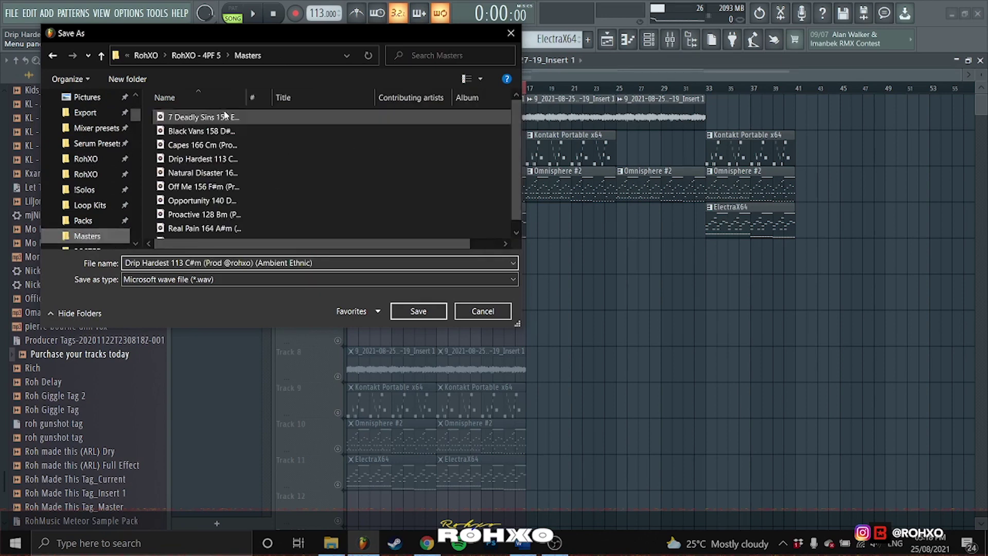
left_click(208, 54)
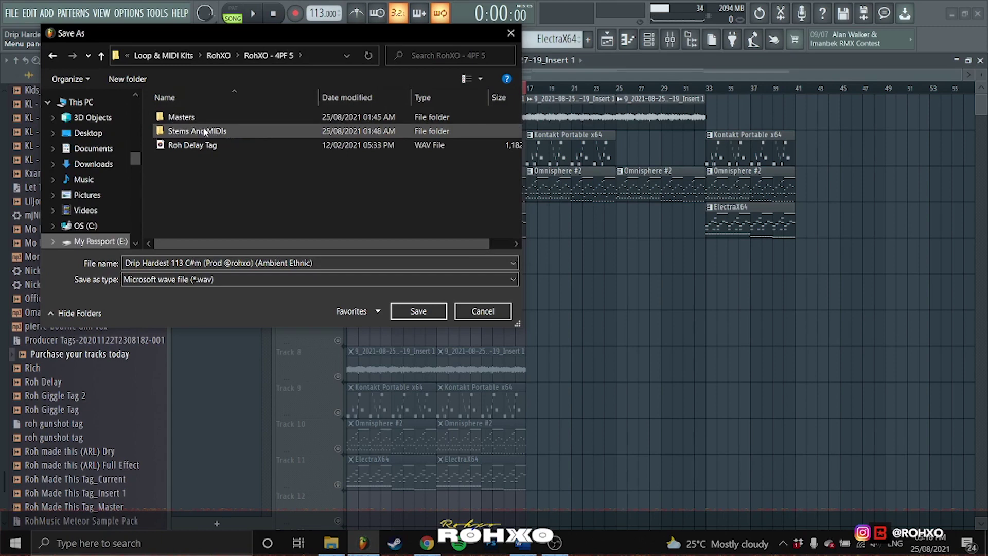
left_click(187, 118)
double_click(187, 118)
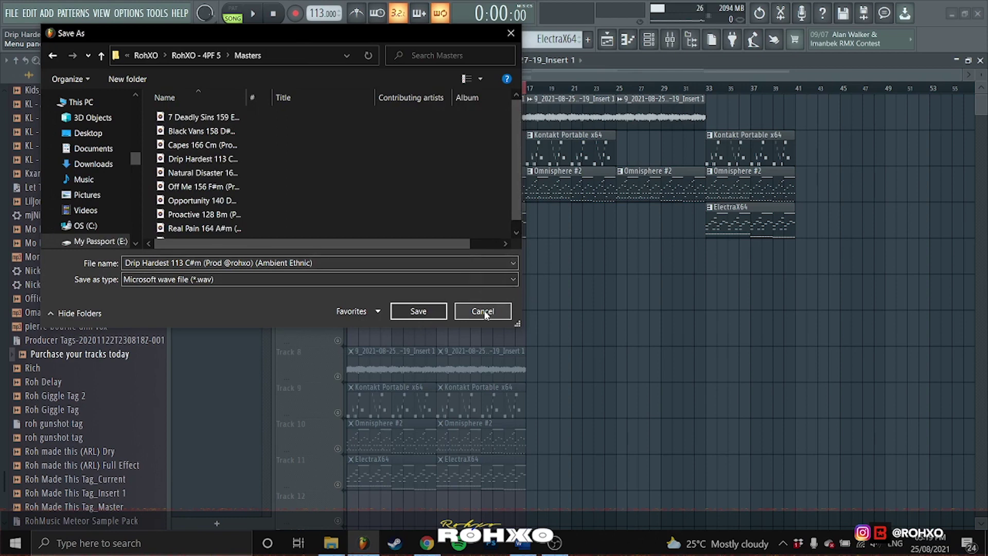
Review the 'Drip Hardest 113 C#m' file name's tempo, producer tag and (Ambient Ethnic), then cancel the export.
left_click(171, 264)
left_click(171, 265)
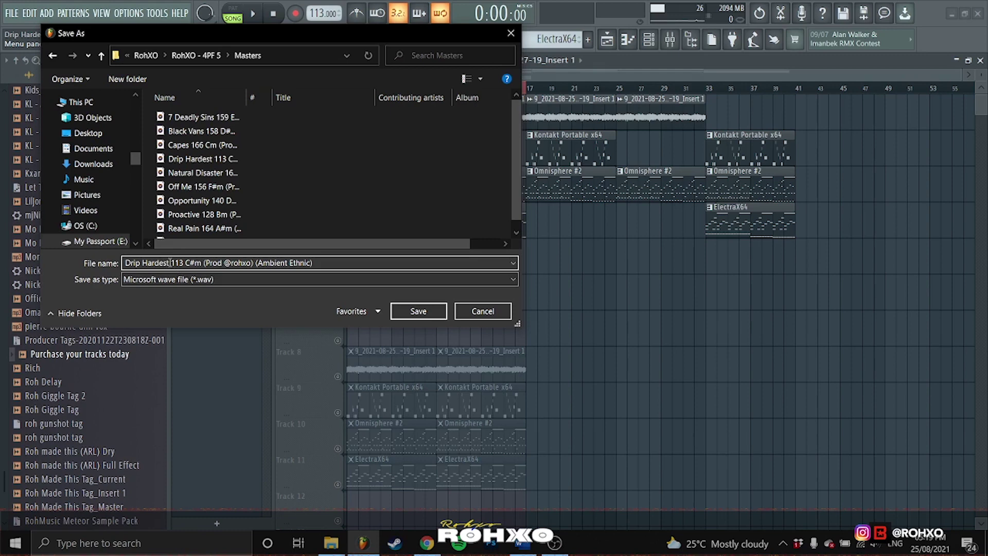
left_click_drag(169, 262, 110, 253)
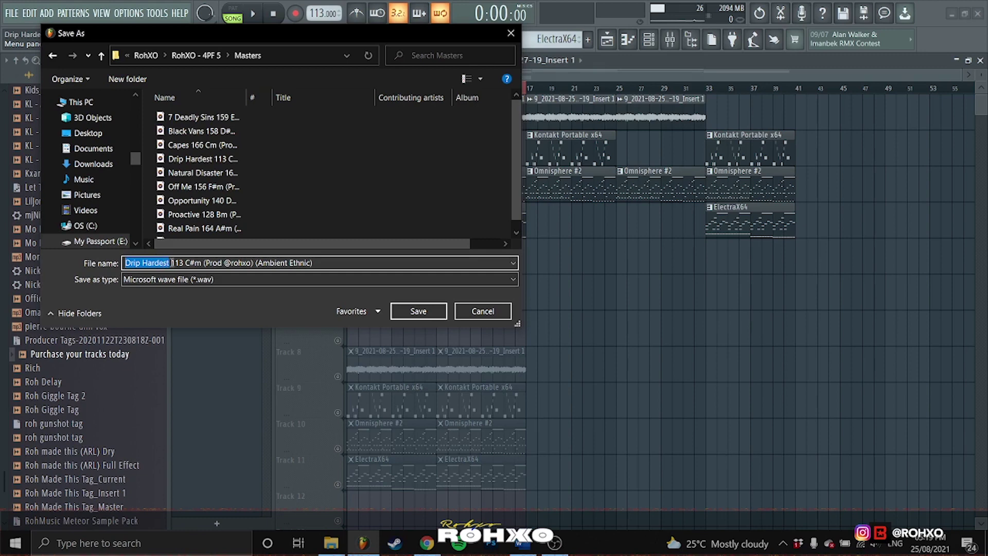
left_click_drag(171, 263, 181, 262)
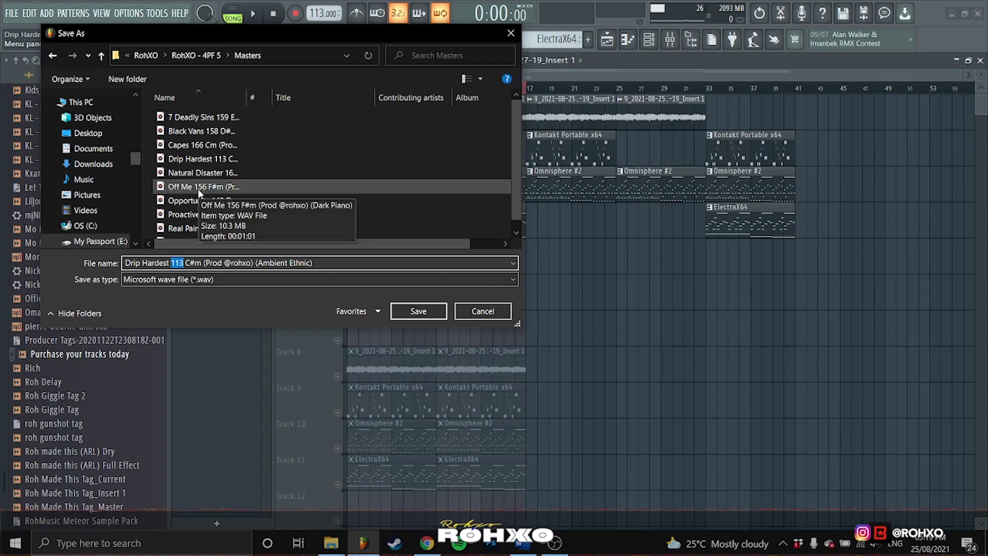
left_click(171, 262)
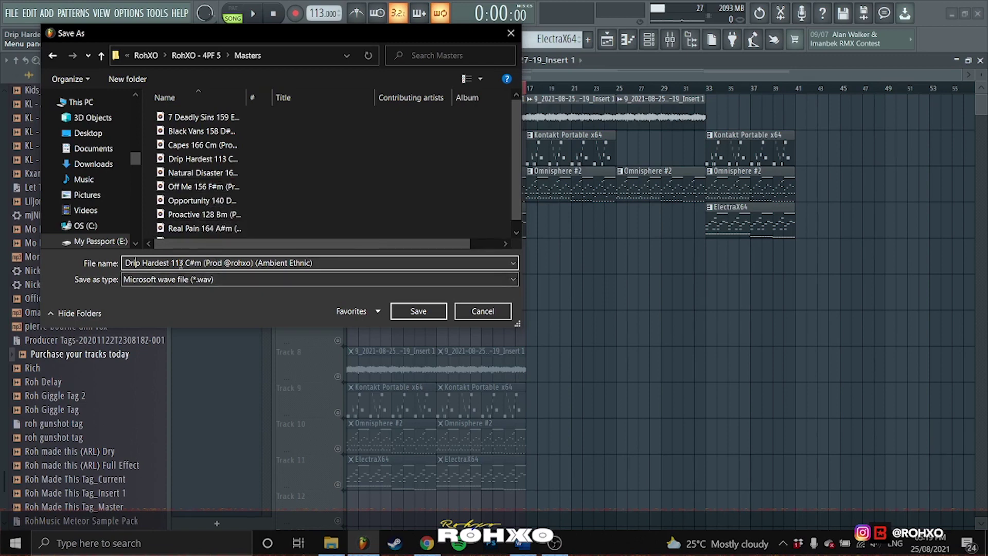
left_click_drag(181, 263, 202, 263)
left_click_drag(230, 263, 244, 265)
left_click_drag(255, 263, 314, 267)
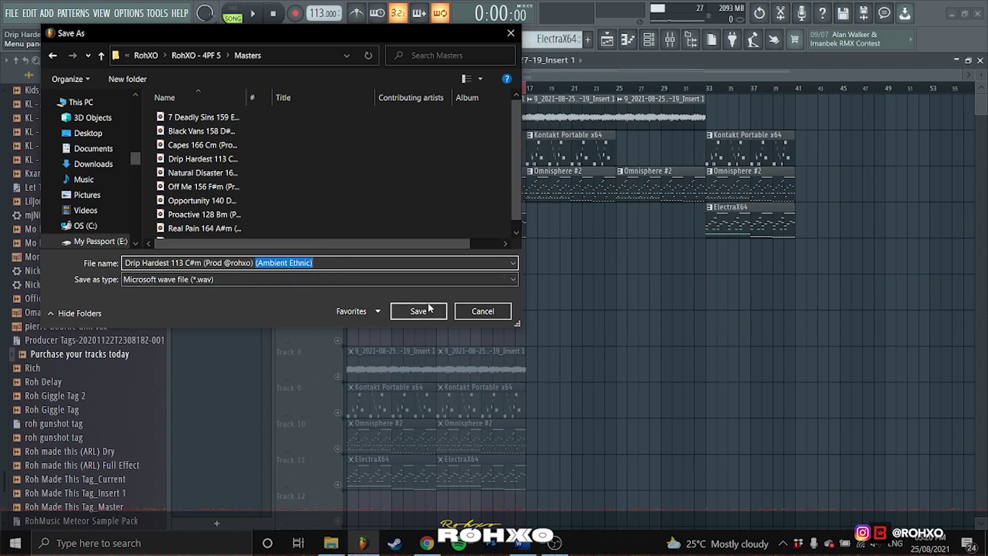
left_click(477, 312)
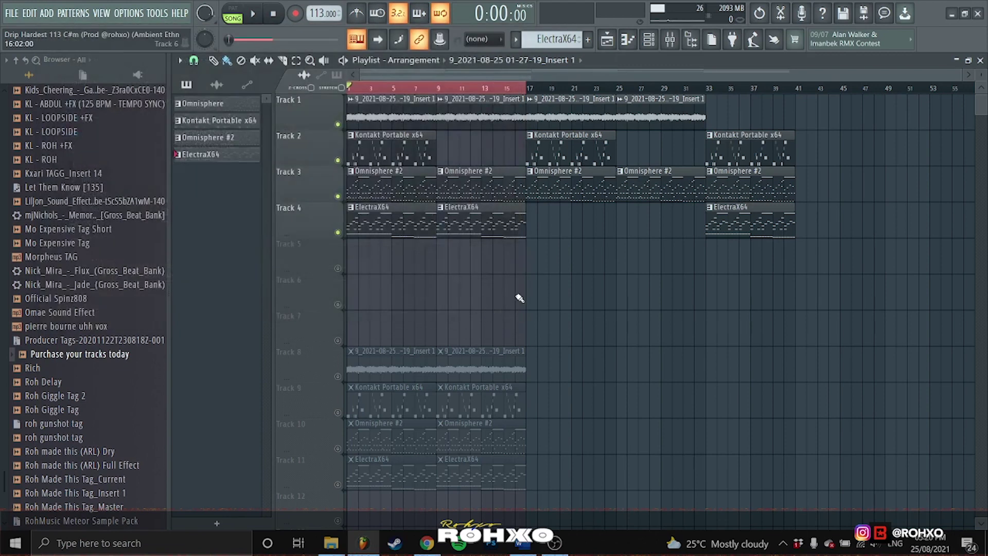
Solo Track 8 and unmute Tracks 9–11, briefly checking the mixer.
scroll(523, 279, "down", 3)
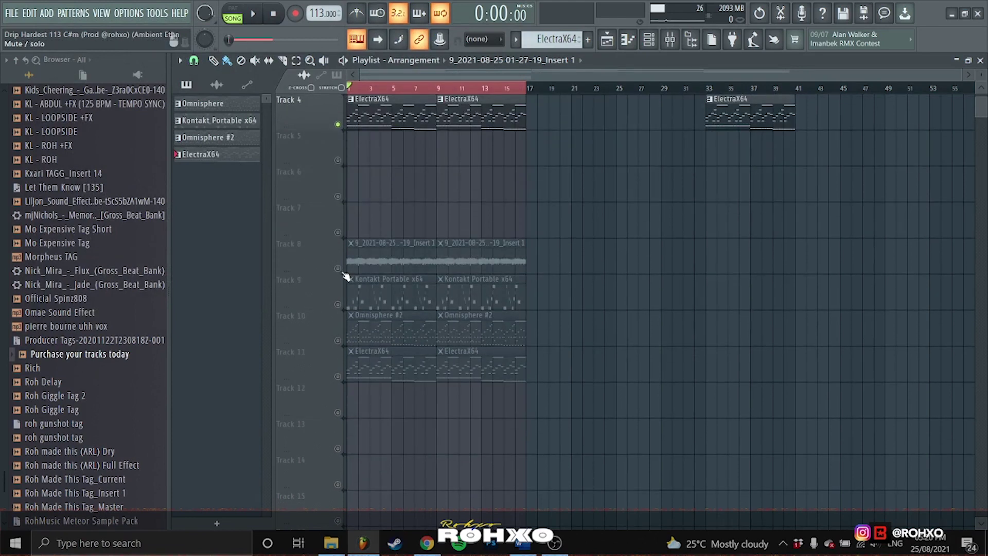
scroll(574, 210, "up", 3)
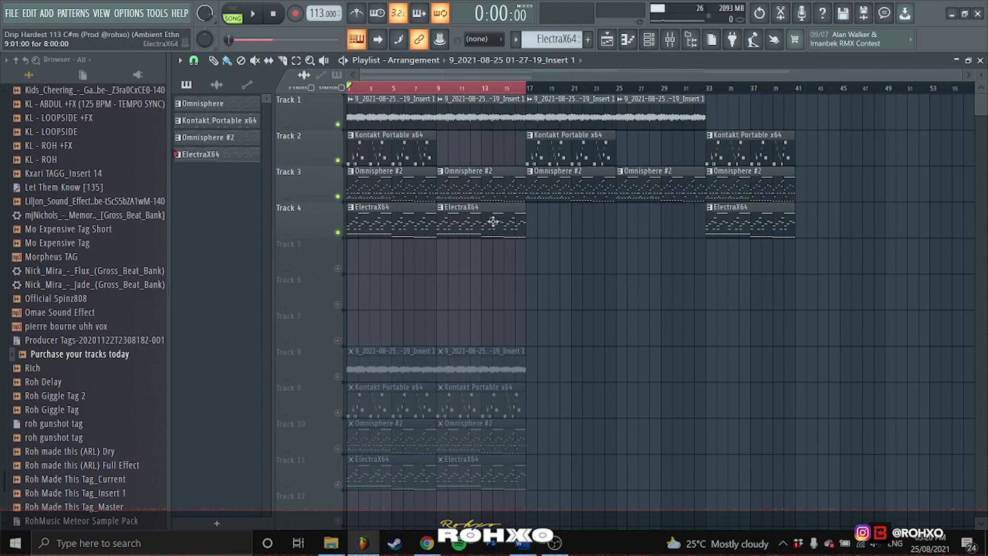
scroll(591, 282, "down", 3)
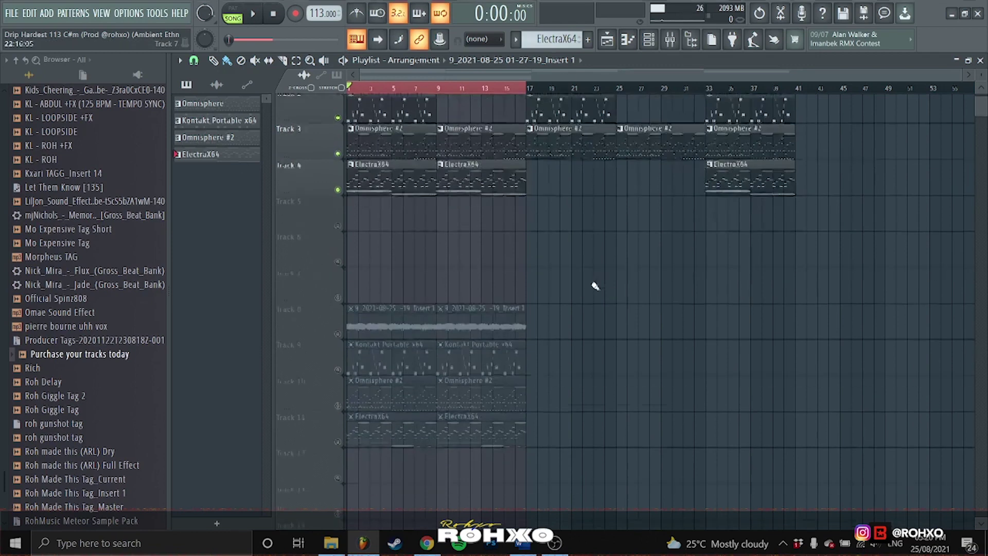
right_click(338, 268)
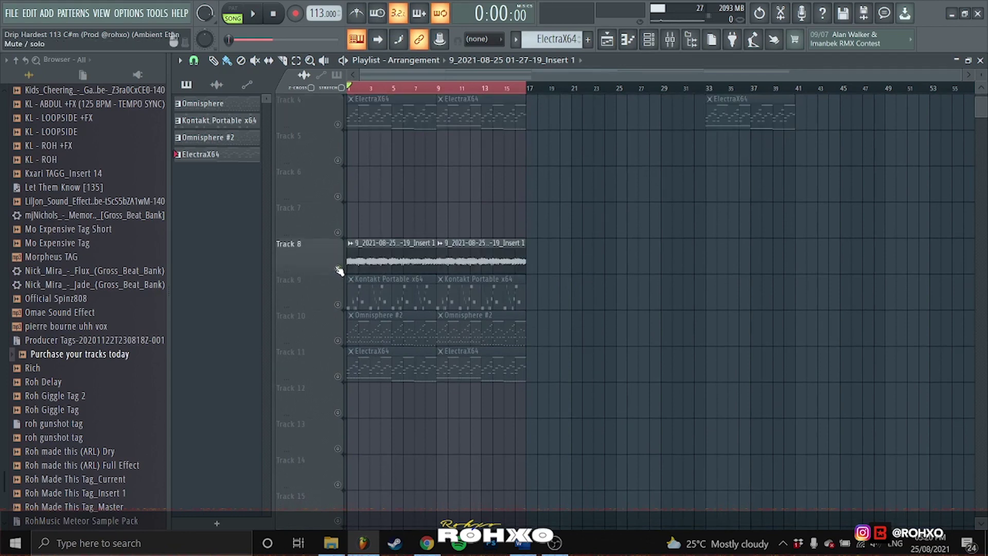
left_click(339, 305)
left_click(339, 340)
left_click(338, 376)
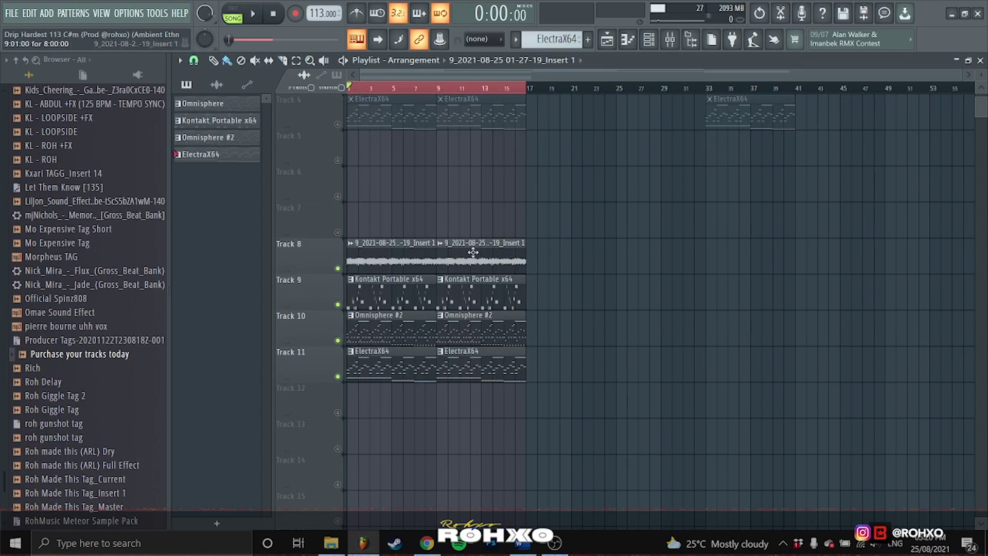
left_click(677, 41)
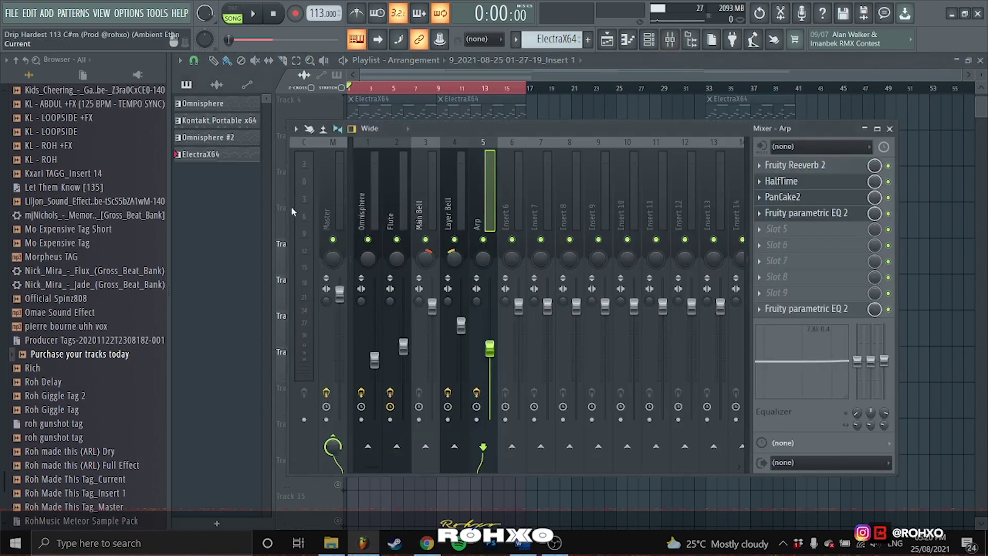
key("F9")
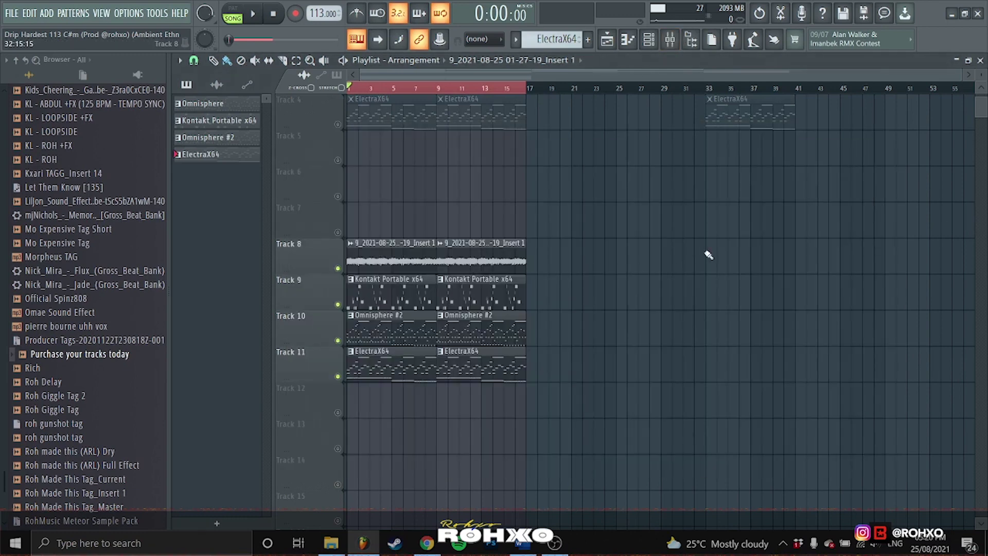
Make the first Track 8 audio clip unique and lower its sample's time-stretch pitch.
left_click_drag(580, 273, 387, 204)
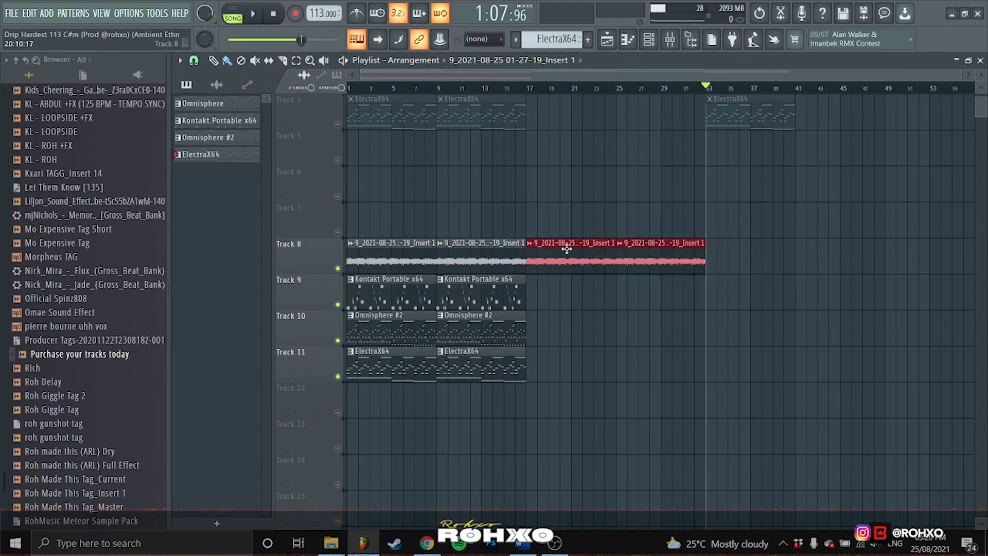
right_click(677, 262)
left_click(530, 243)
left_click(576, 333)
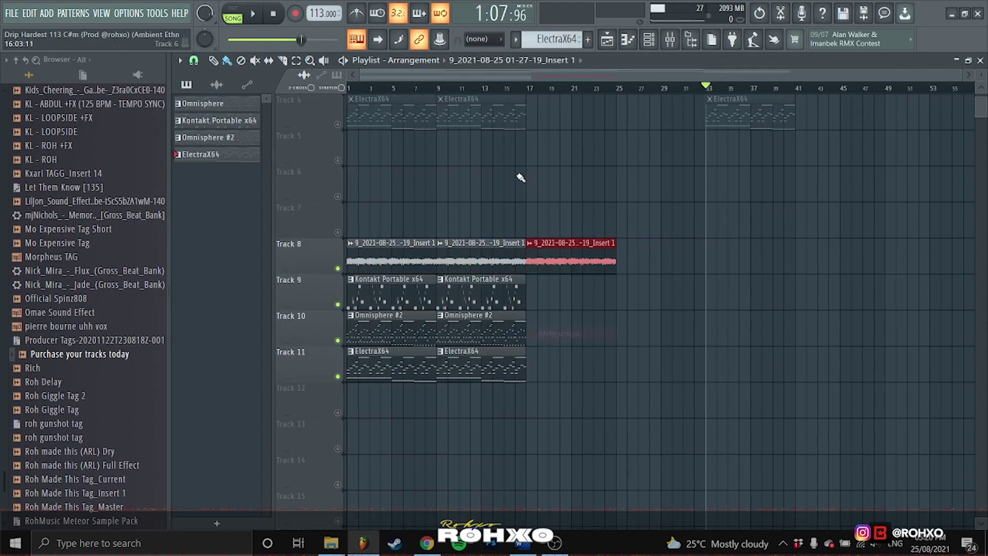
double_click(558, 265)
left_click_drag(491, 296, 491, 314)
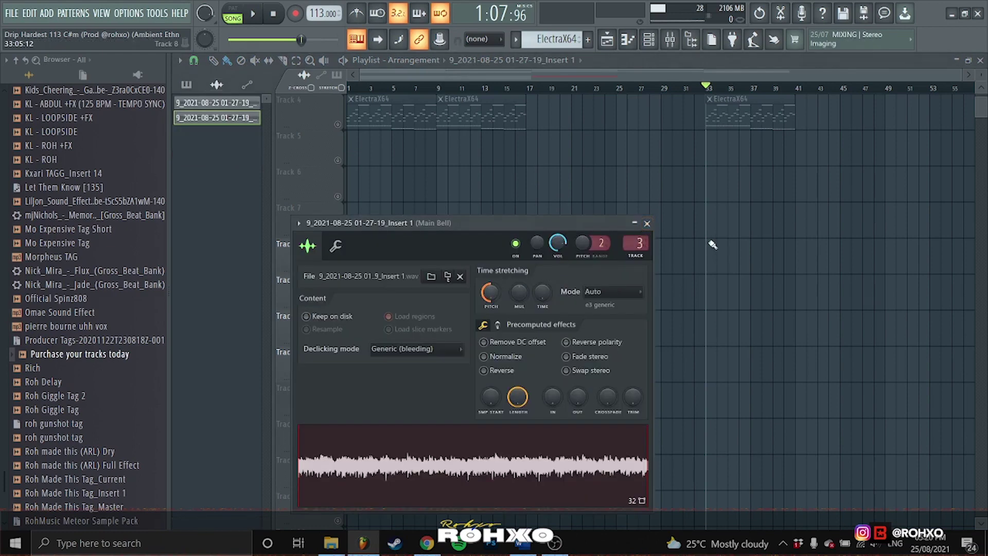
left_click(646, 224)
left_click_drag(705, 261, 627, 261)
key("ctrl+z")
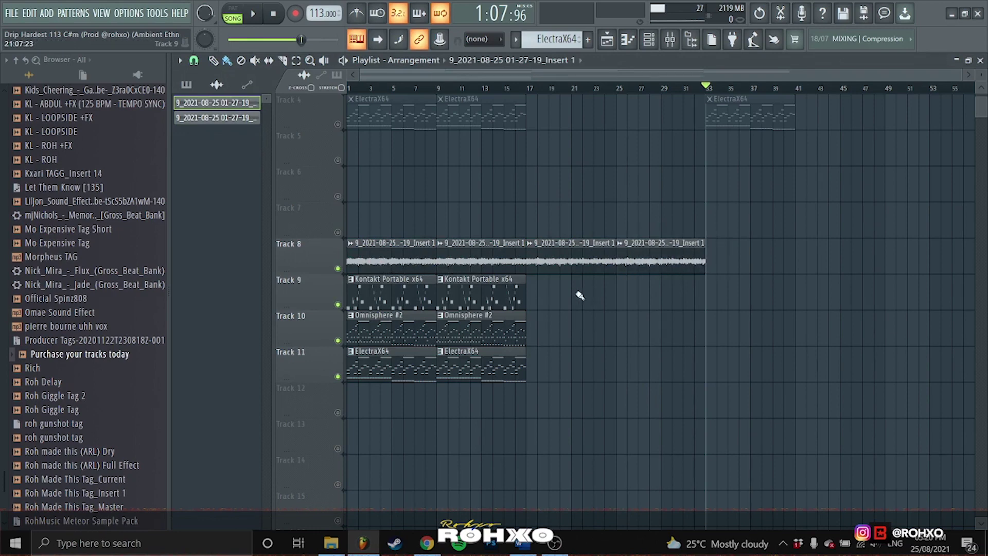
Delete the extra Track 8 clips and extend the remaining clip to bar 9.
right_click(571, 260)
right_click(658, 260)
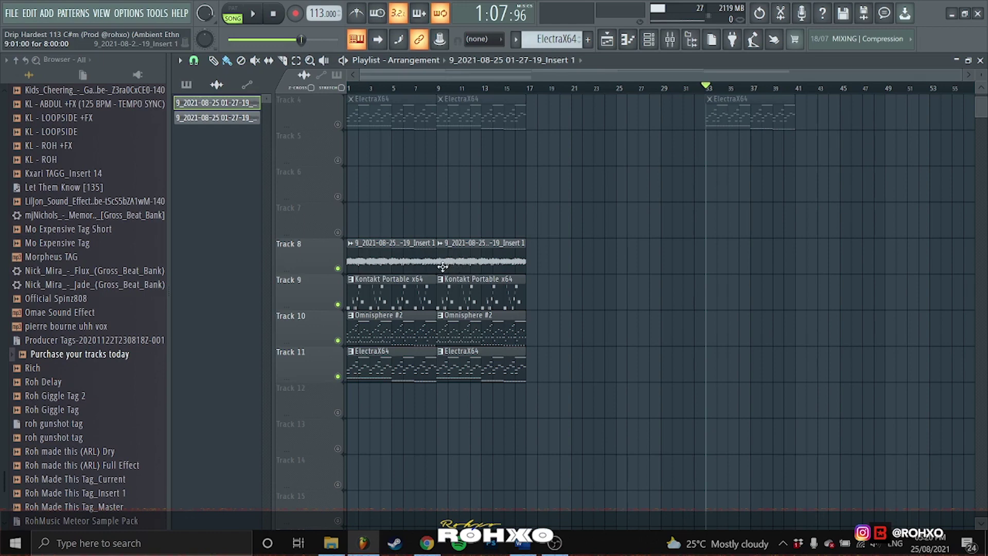
right_click(458, 262)
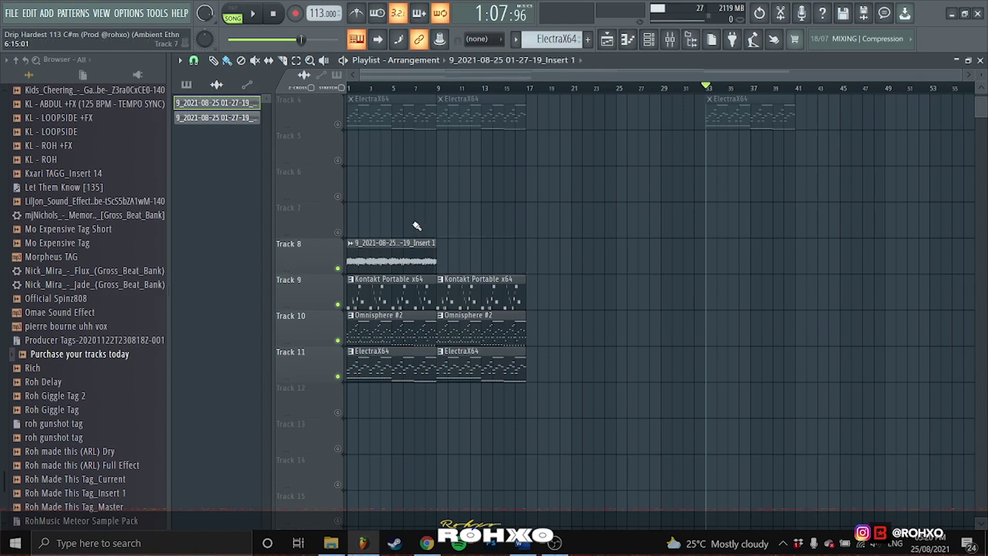
scroll(468, 237, "up", 5)
scroll(479, 252, "up", 4)
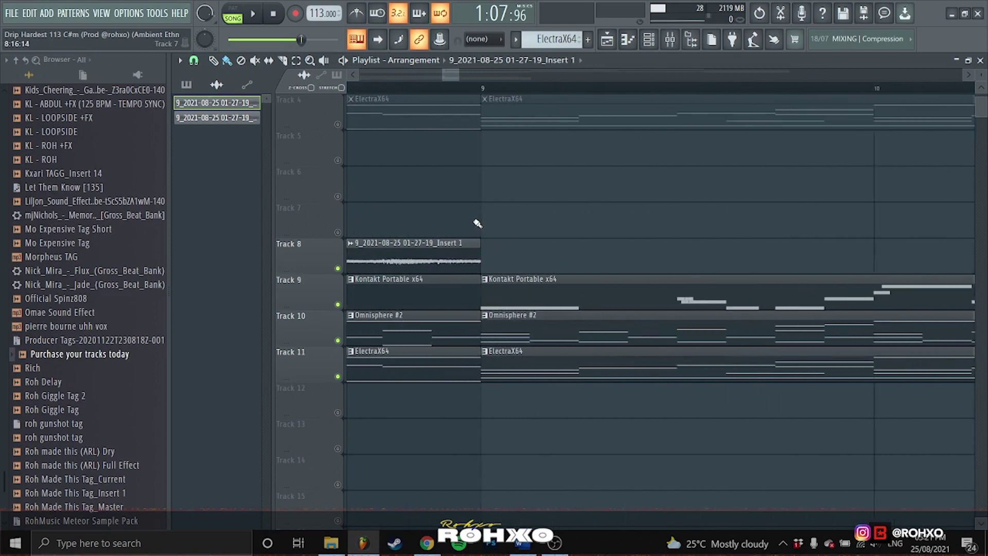
left_click_drag(480, 250, 486, 250)
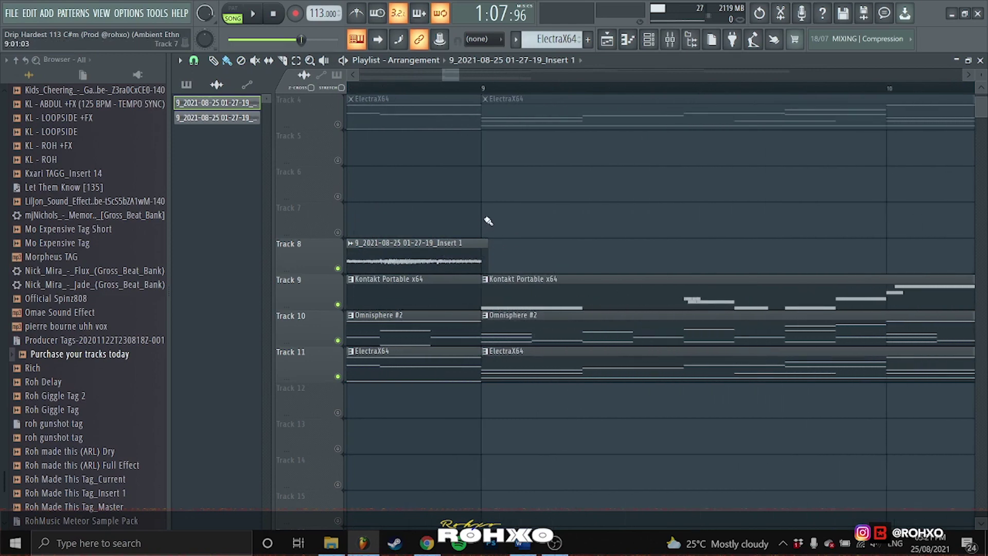
Duplicate the 8-bar Track 8 clip with Ctrl+B so it fills bars 1–17.
scroll(488, 209, "down", 2)
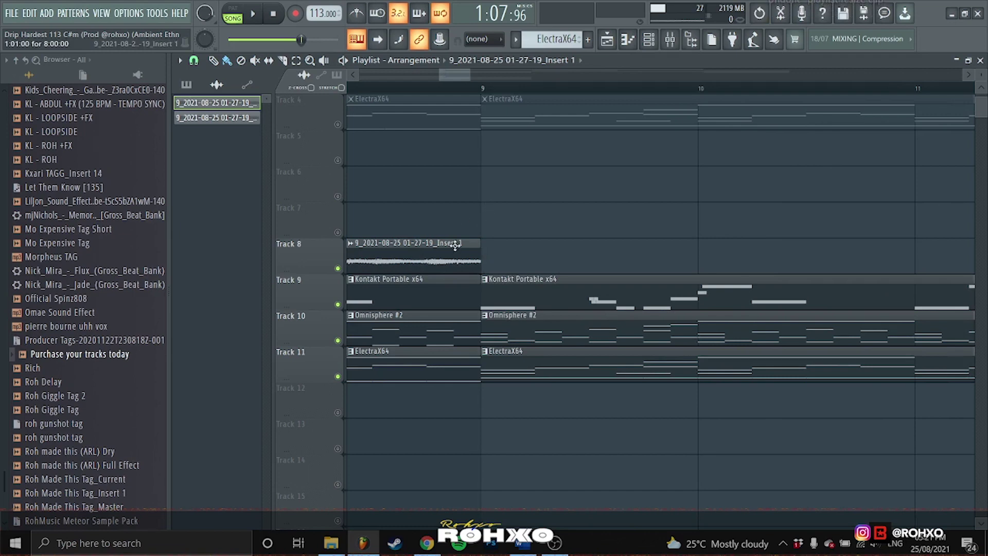
scroll(479, 233, "down", 6)
scroll(478, 233, "down", 6)
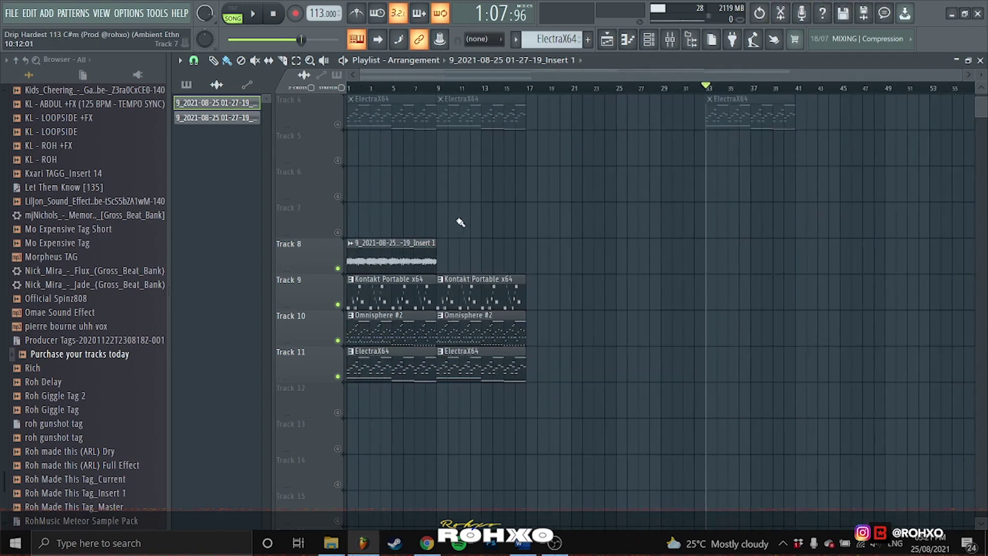
left_click_drag(483, 238, 421, 273)
key("ctrl+b")
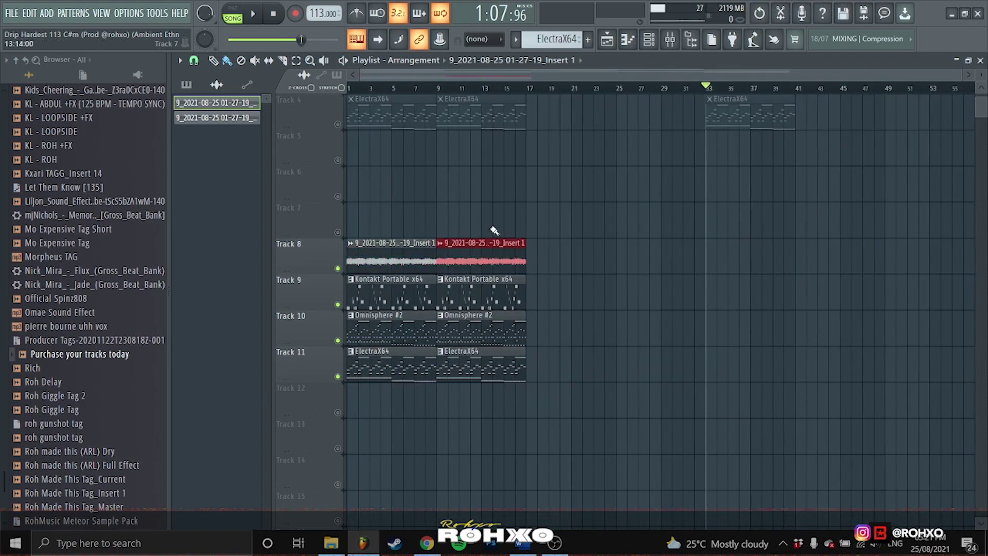
scroll(505, 206, "up", 3)
scroll(552, 229, "up", 1)
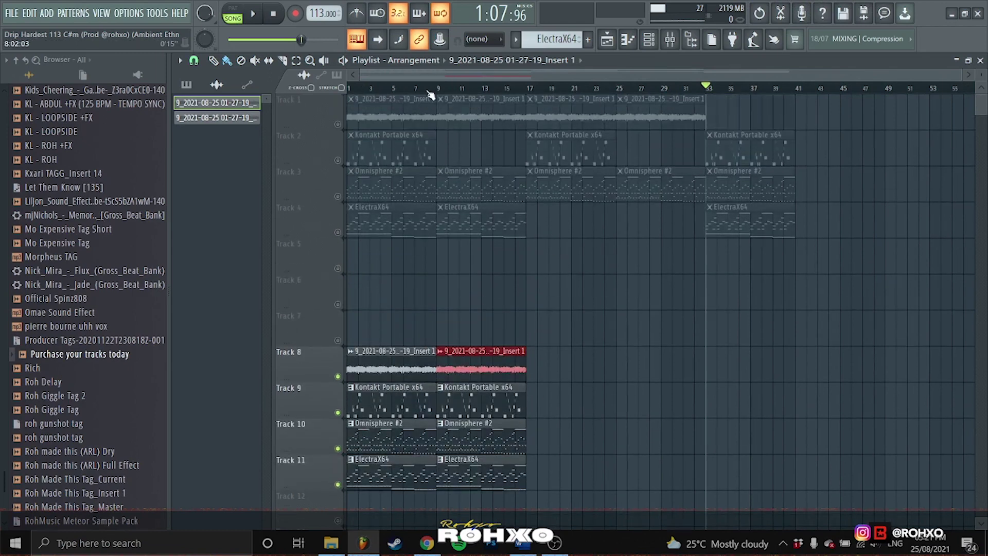
From the song start, set up a WAV export with Split mixer tracks enabled, then close the render settings.
key("Home")
left_click(11, 13)
mouse_move(206, 117)
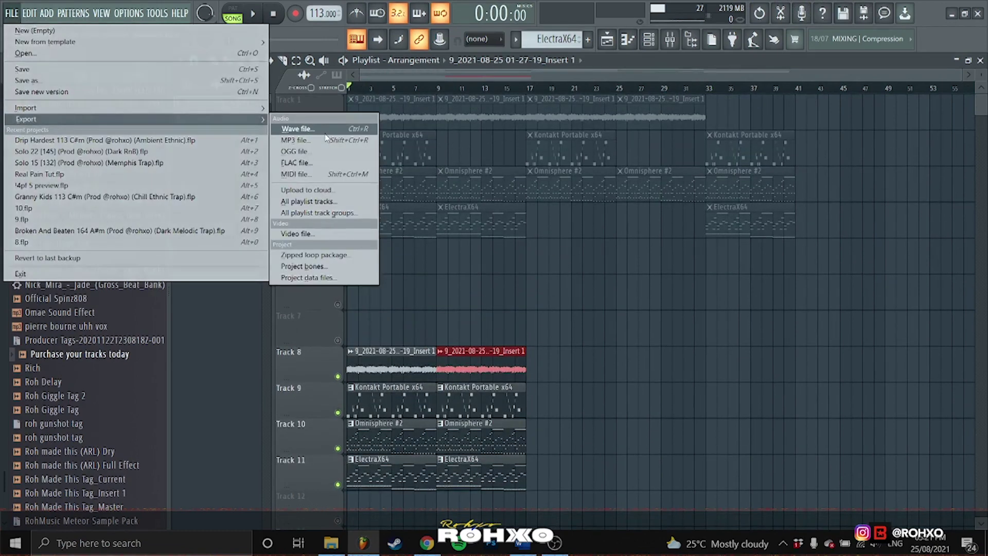
left_click(327, 130)
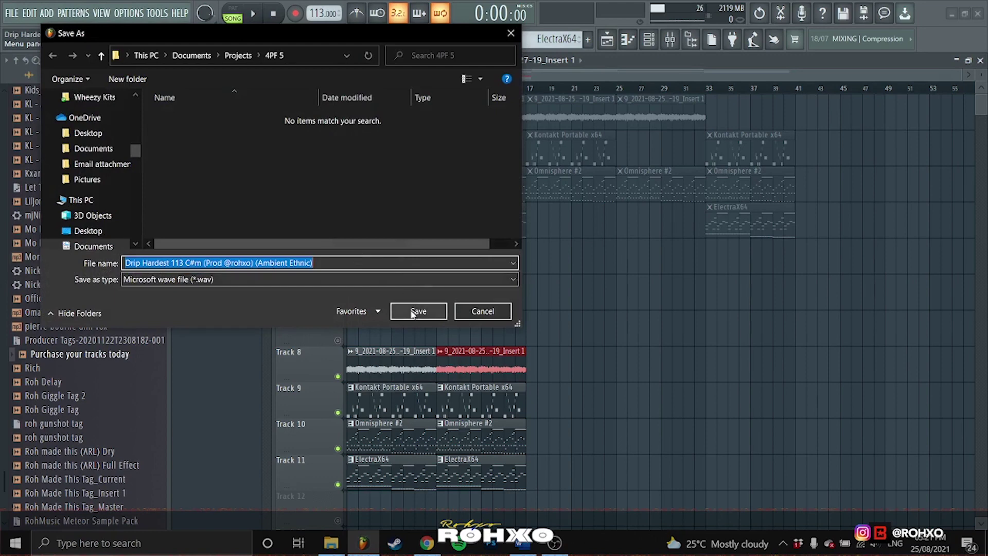
left_click(417, 312)
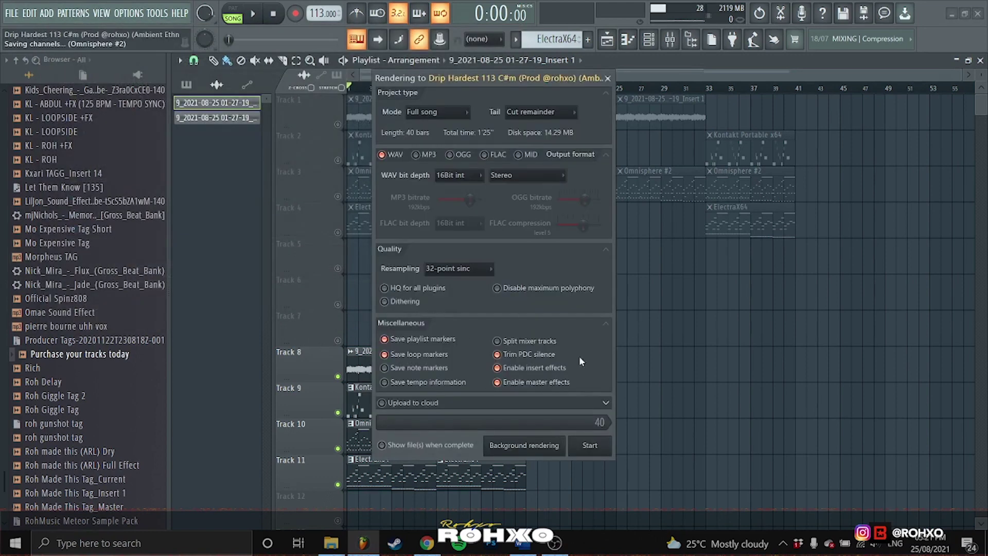
left_click(541, 345)
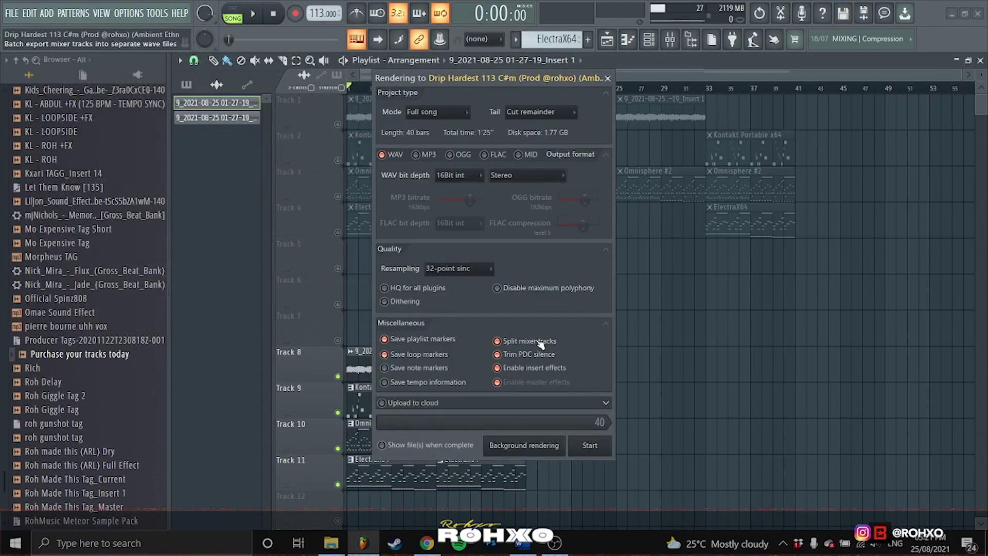
left_click(606, 78)
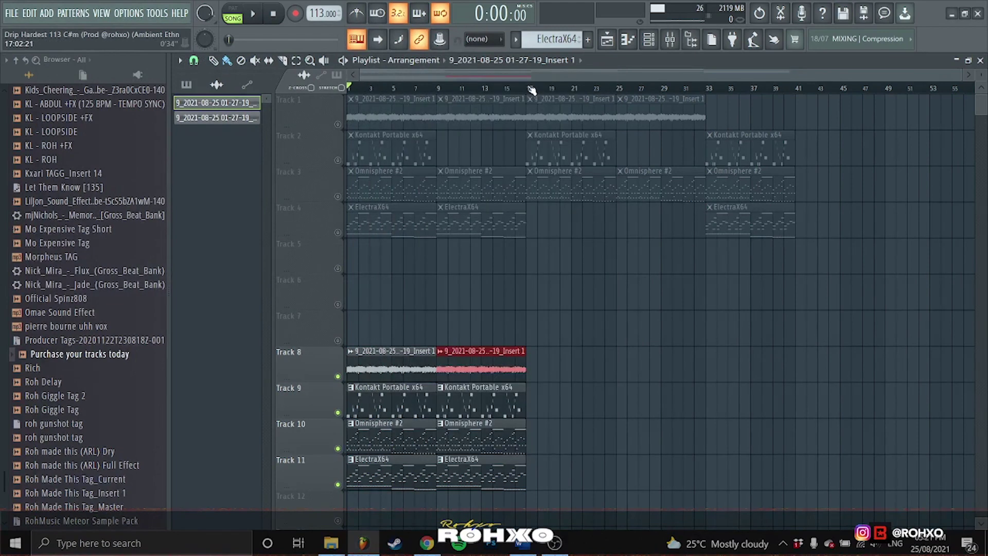
Select bars 1–17, clear the selection, and solo Track 8.
left_click_drag(530, 91, 348, 88)
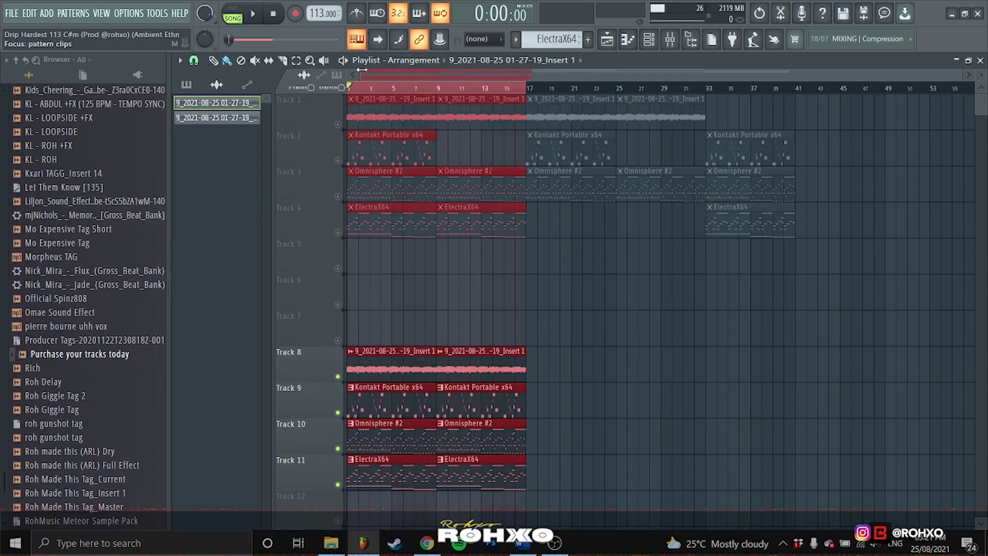
key("ctrl+d")
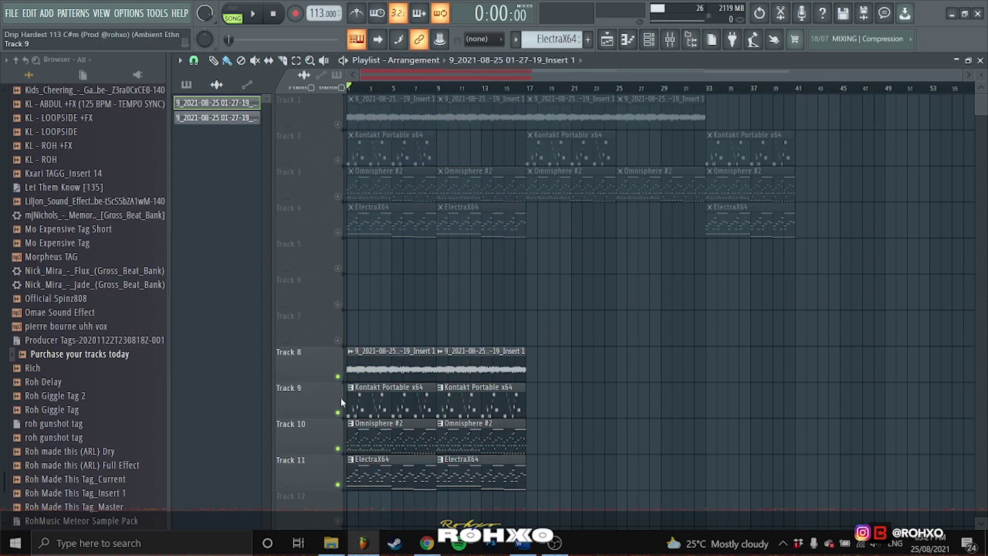
right_click(338, 377)
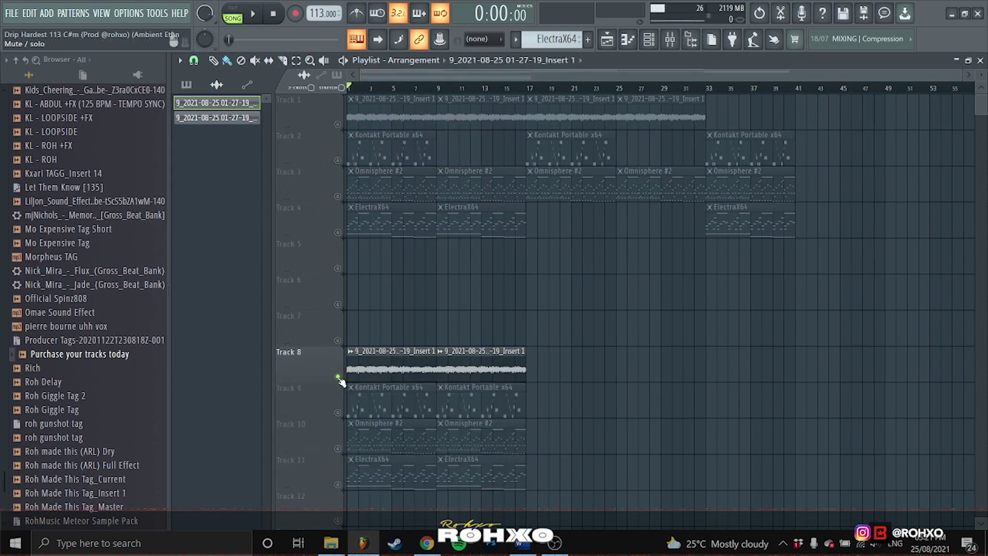
Unmute Tracks 9–11 and unsolo Track 8, then select Track 9's Kontakt Portable x64 clip.
left_click(338, 412)
left_click(338, 449)
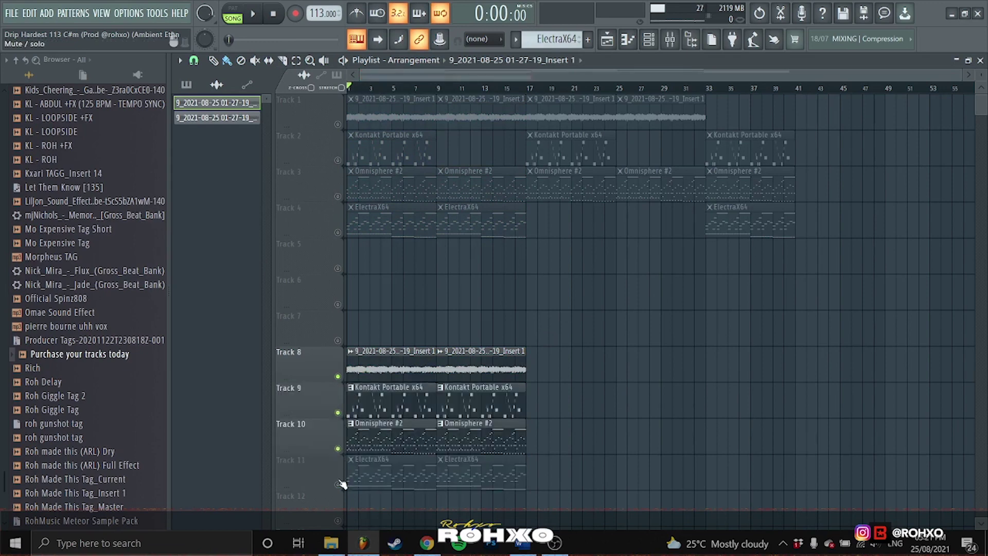
left_click(339, 484)
right_click(338, 377)
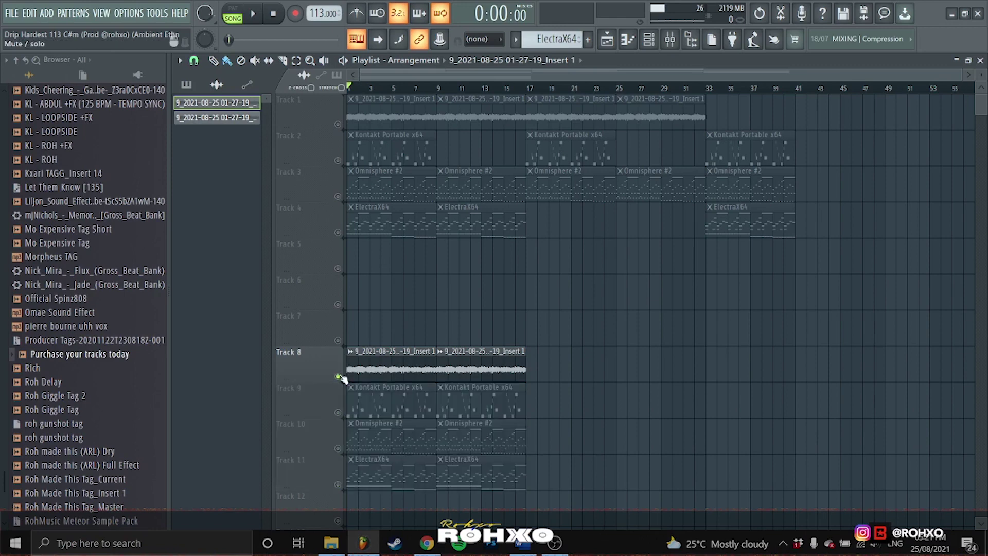
right_click(338, 377)
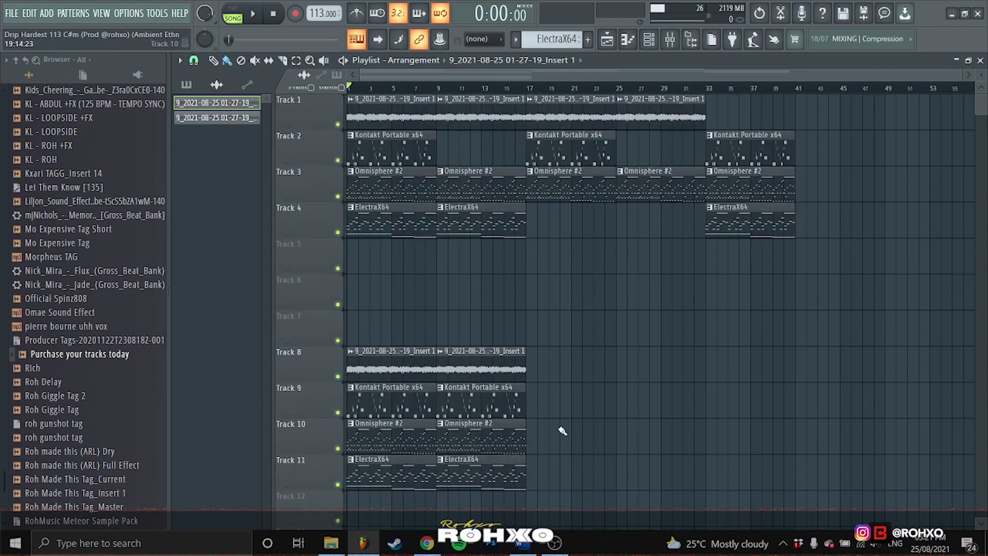
left_click(408, 395)
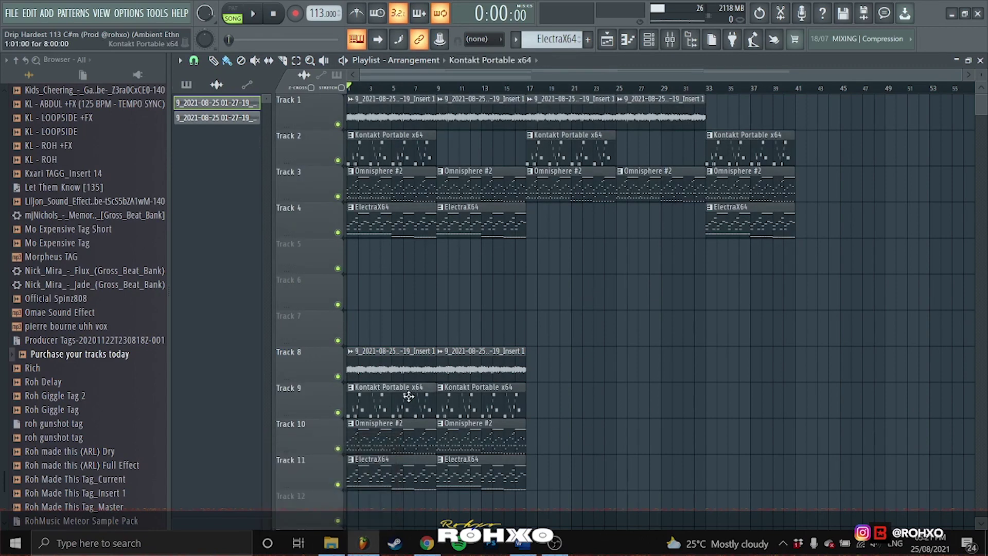
double_click(409, 396)
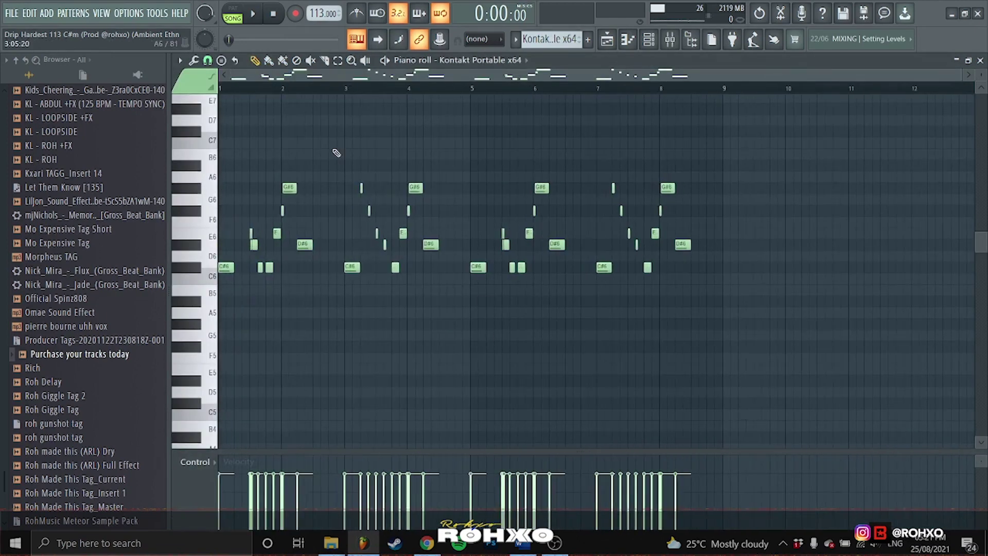
left_click(179, 60)
mouse_move(216, 75)
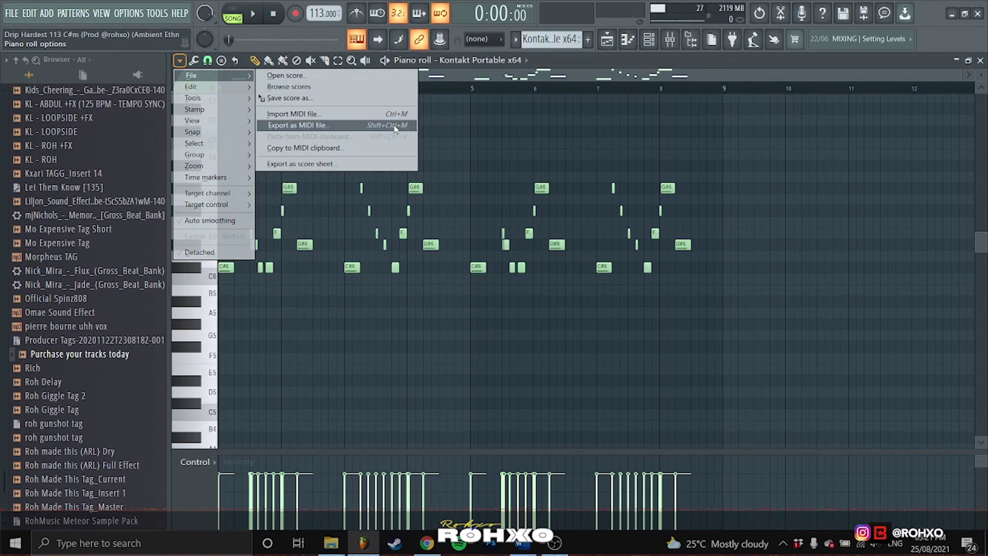
left_click(467, 124)
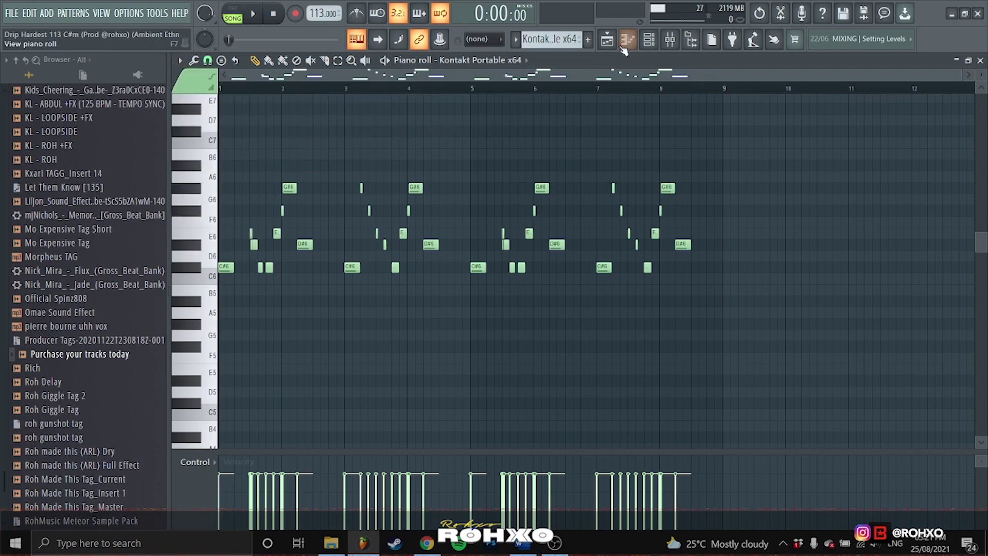
left_click(606, 40)
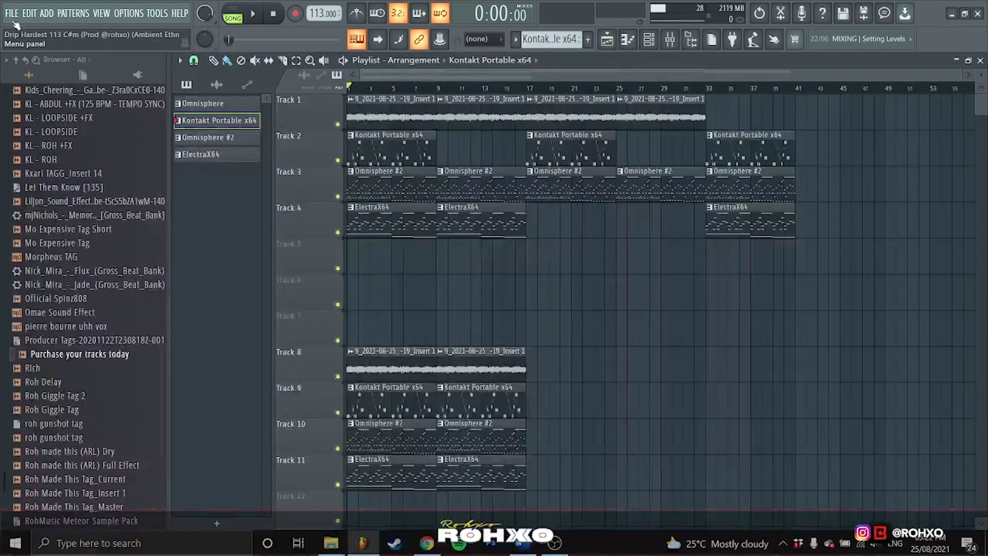
Open RohXO - 4PF 5 > Stems And MIDIs in File Explorer and check the 7 Deadly Sins 159 Em stems.
left_click(331, 543)
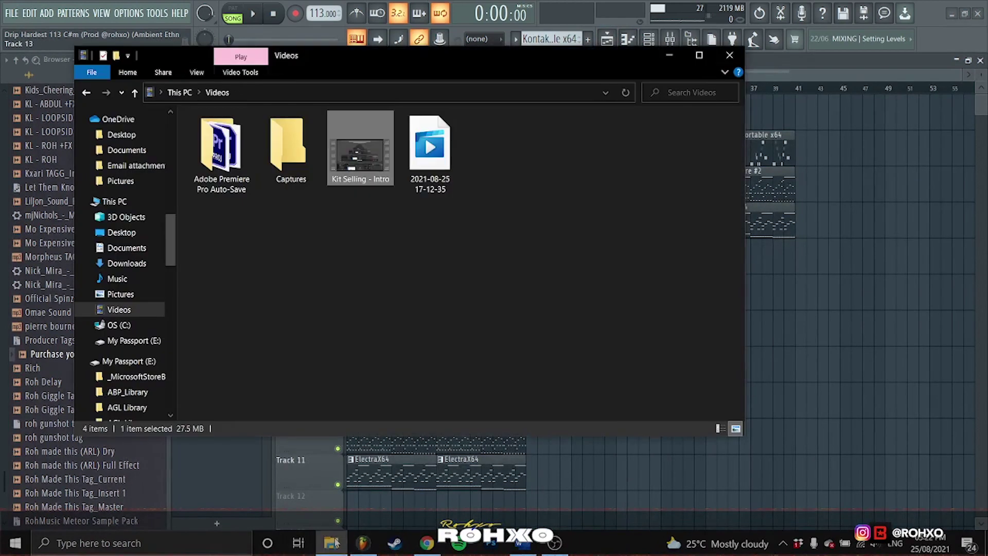
scroll(132, 221, "up", 10)
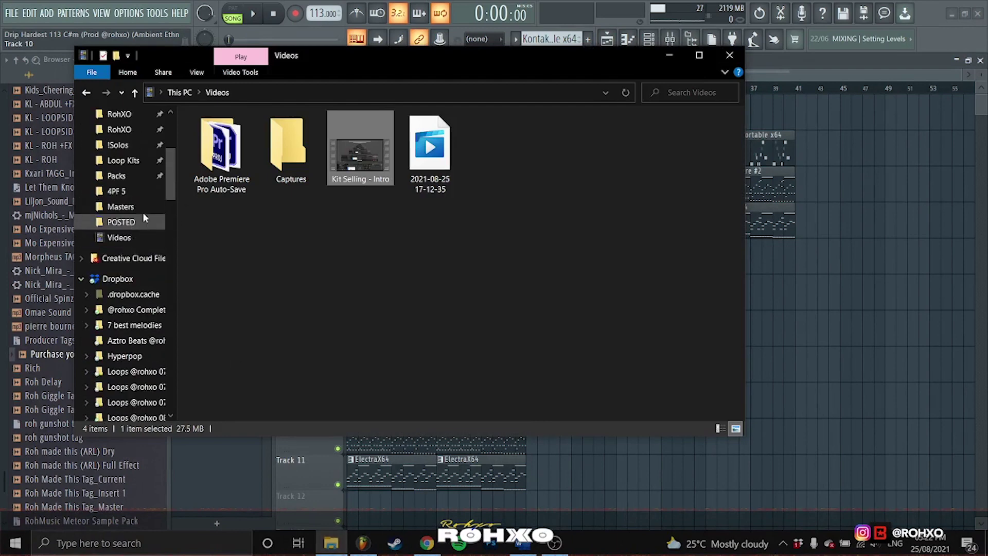
left_click(139, 218)
double_click(280, 148)
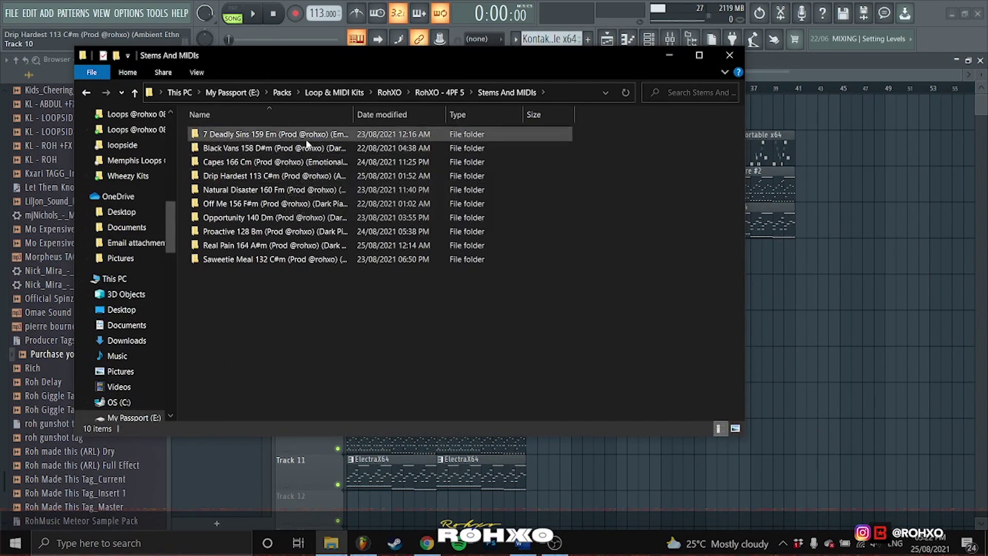
left_click(87, 94)
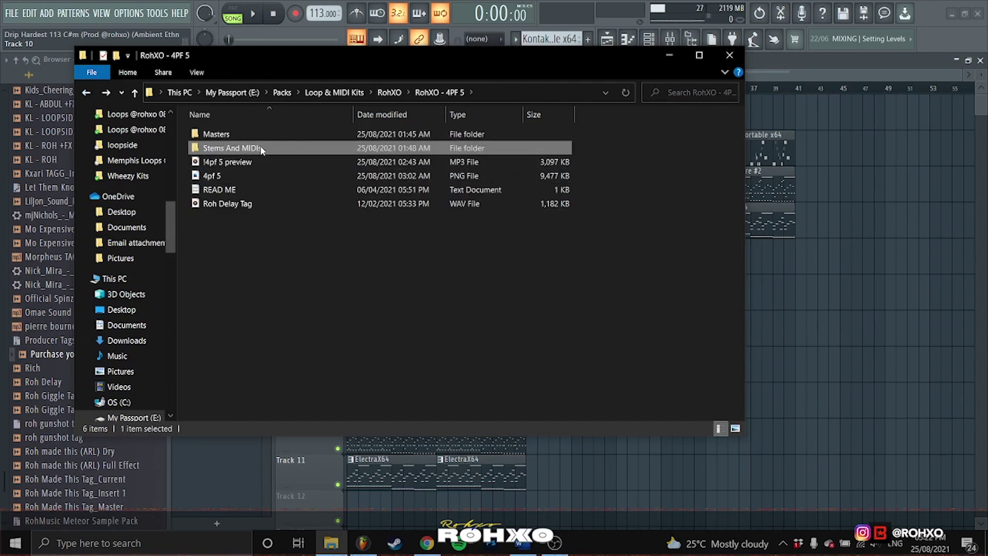
double_click(261, 148)
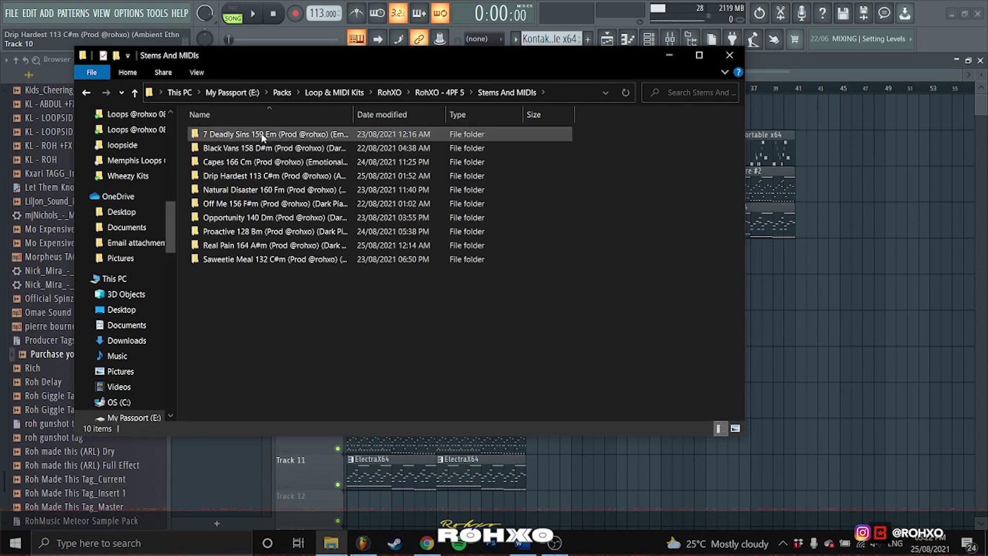
left_click_drag(273, 312, 273, 132)
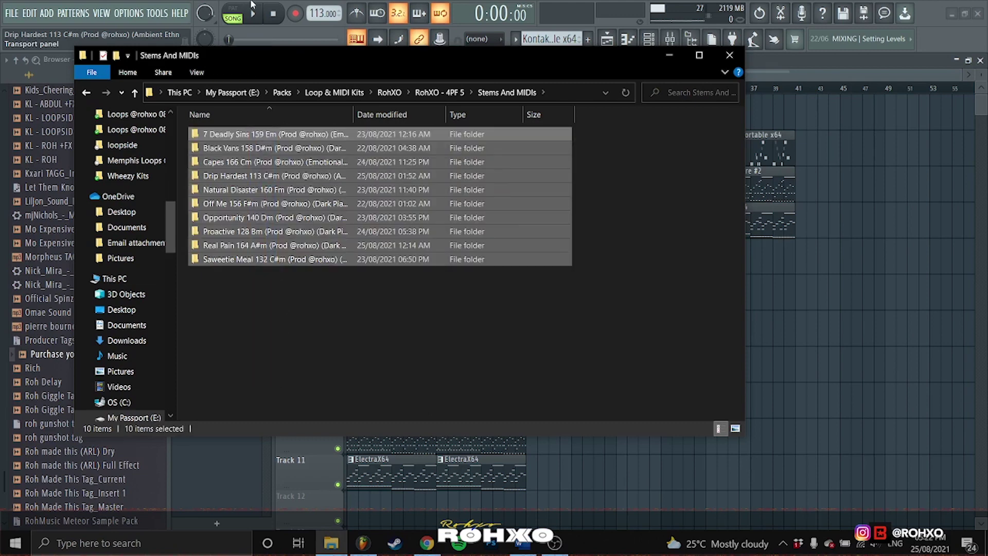
left_click(263, 285)
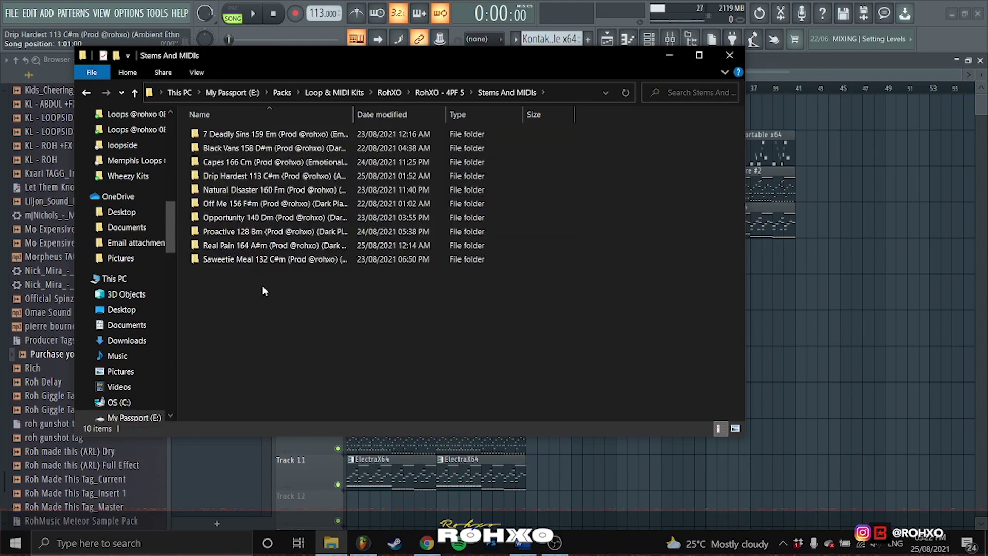
double_click(260, 135)
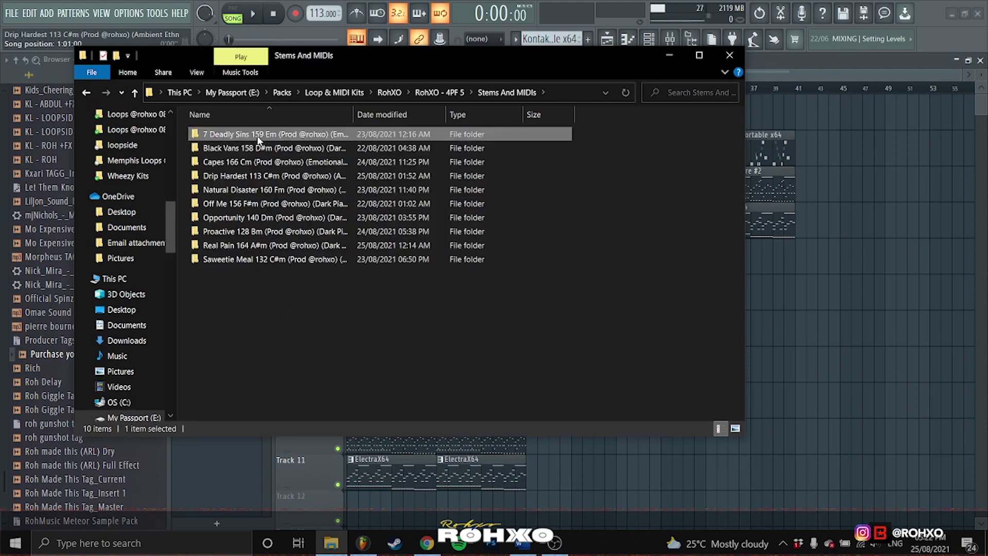
left_click_drag(262, 312, 320, 152)
left_click(321, 281)
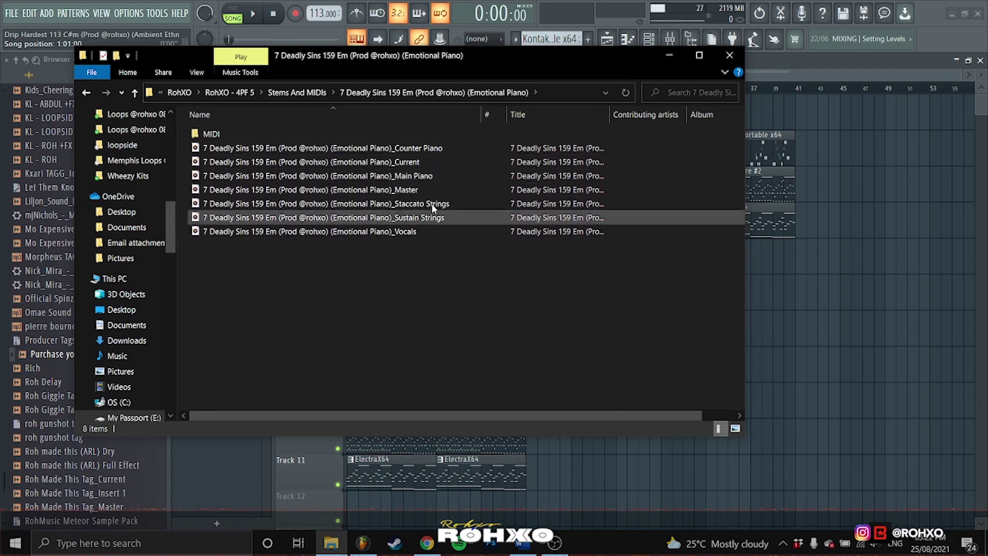
Check the five files in the MIDI folder with a widened Name column, then close Explorer.
left_click(331, 134)
double_click(330, 133)
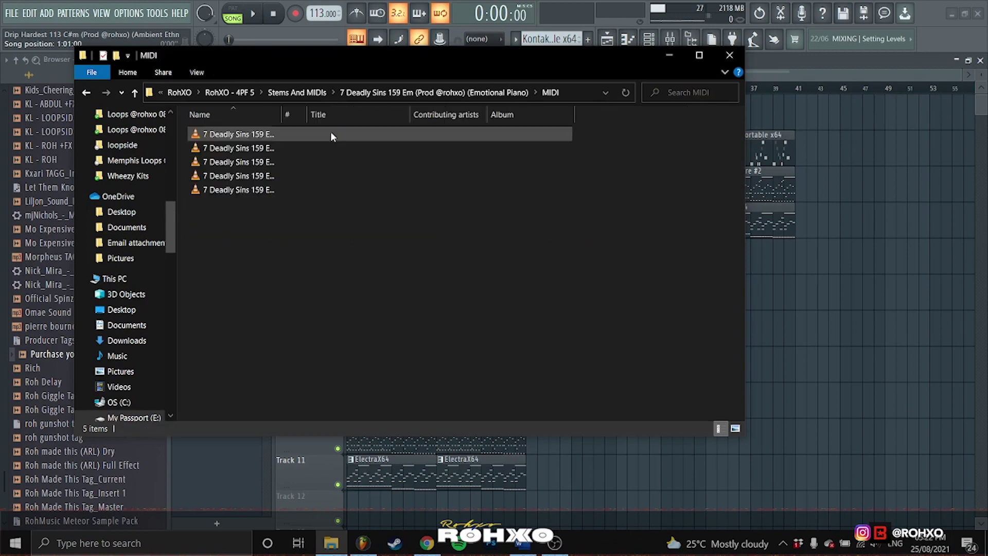
double_click(286, 112)
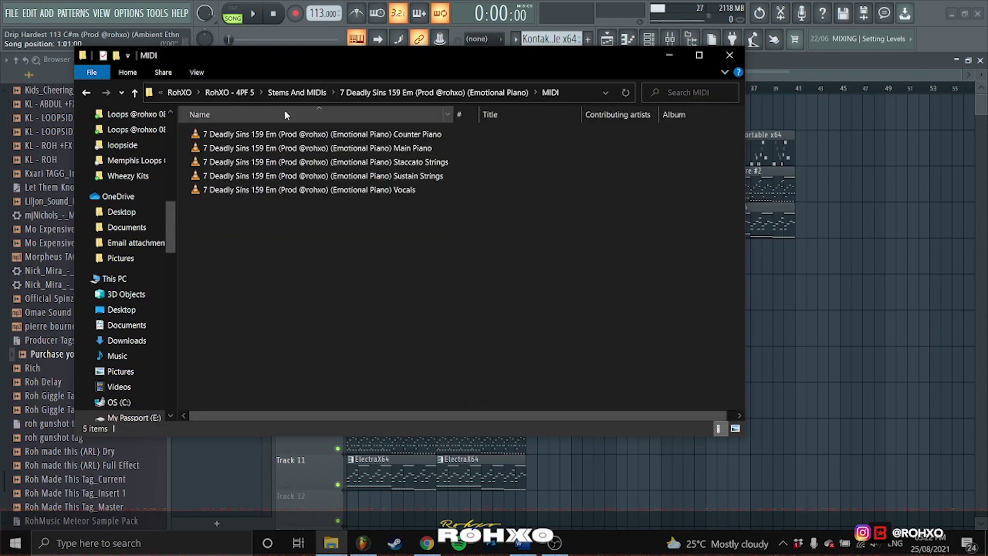
key("ctrl+a")
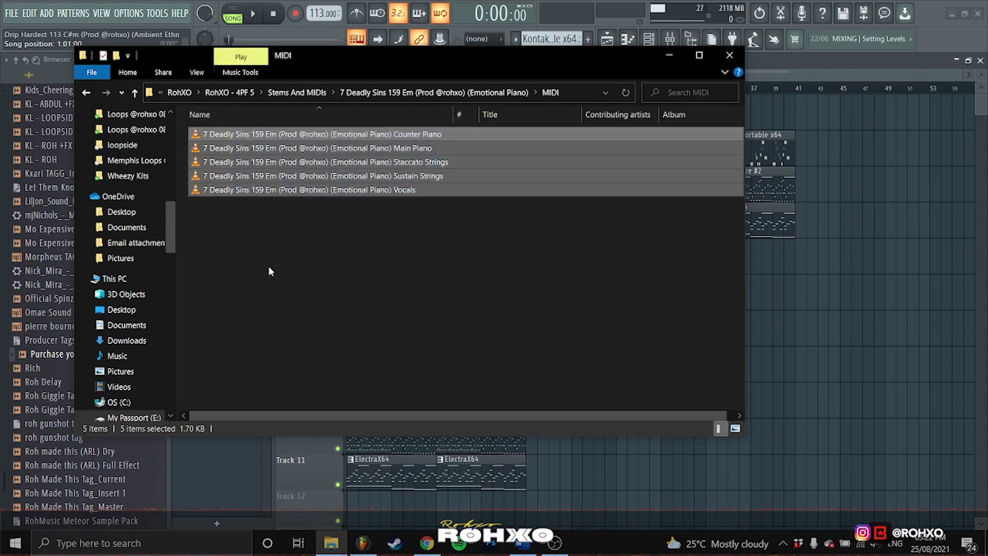
left_click(267, 265)
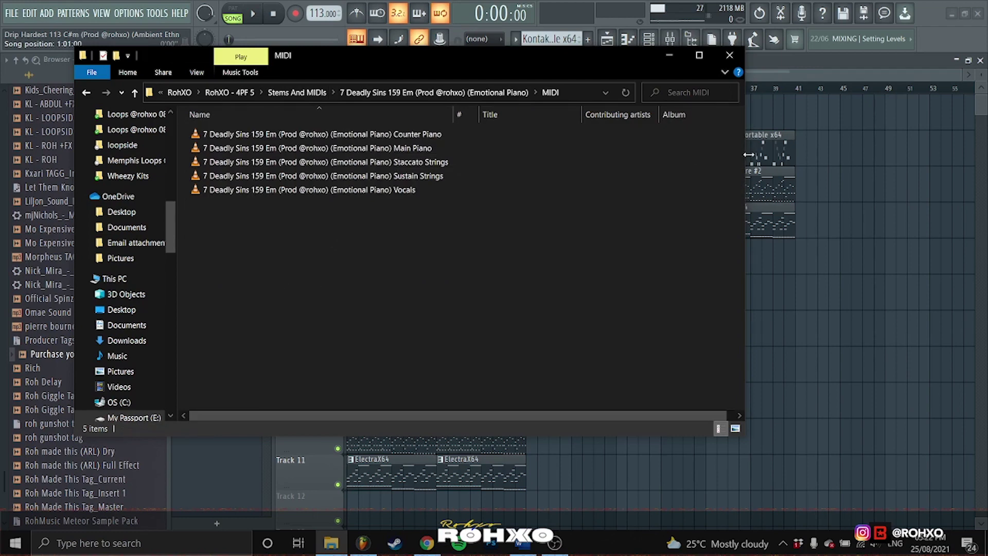
left_click(732, 57)
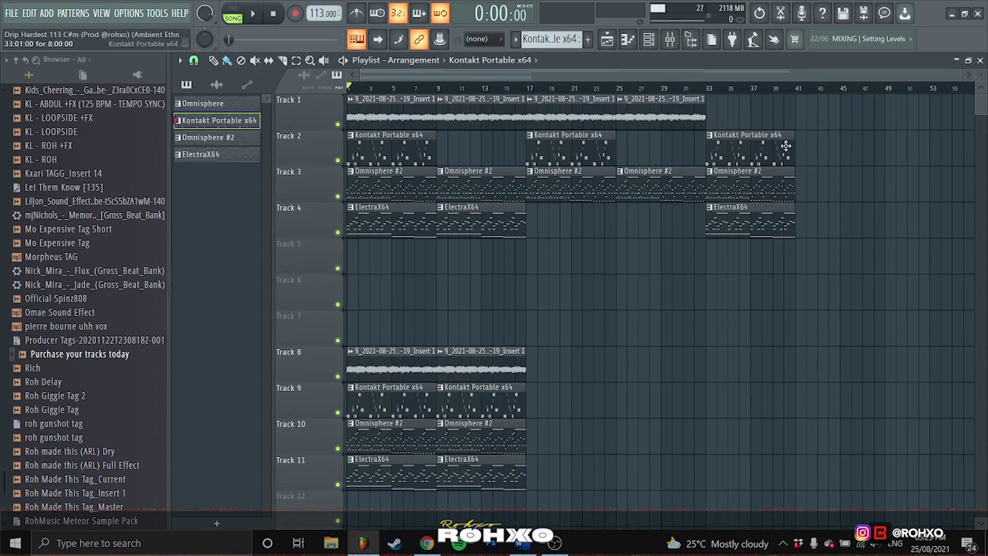
left_click(821, 155)
key("KP_Add")
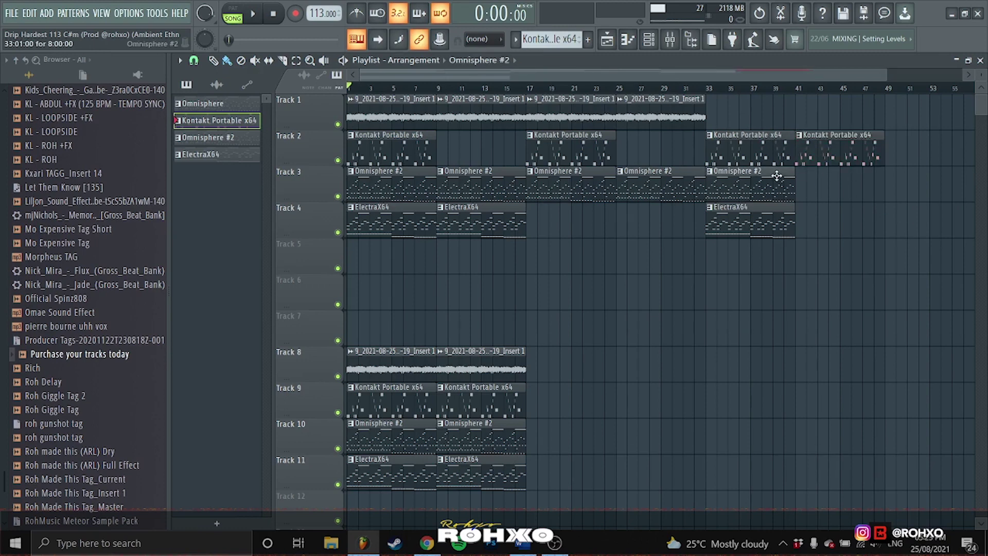
left_click(895, 188)
key("KP_Add")
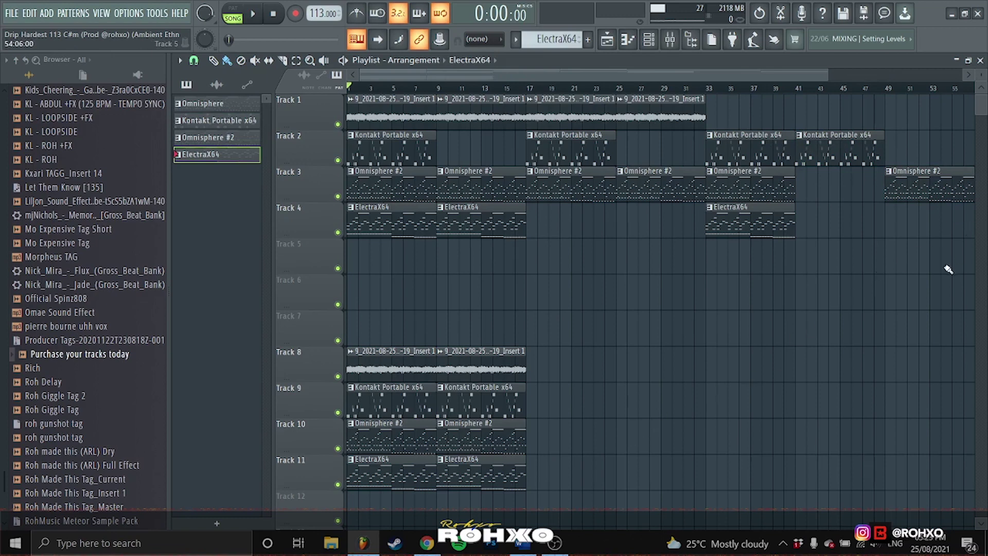
scroll(811, 494, "right", 4)
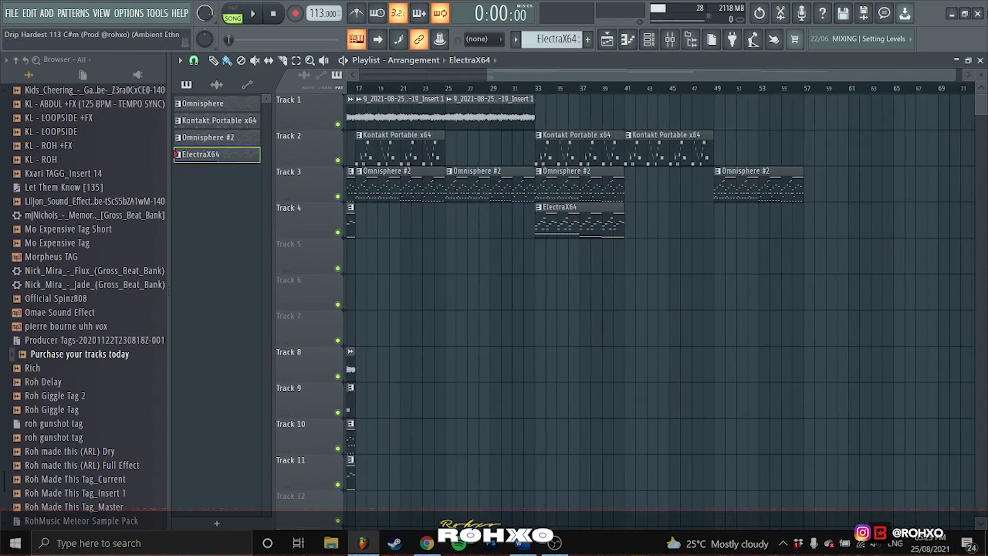
left_click(806, 226)
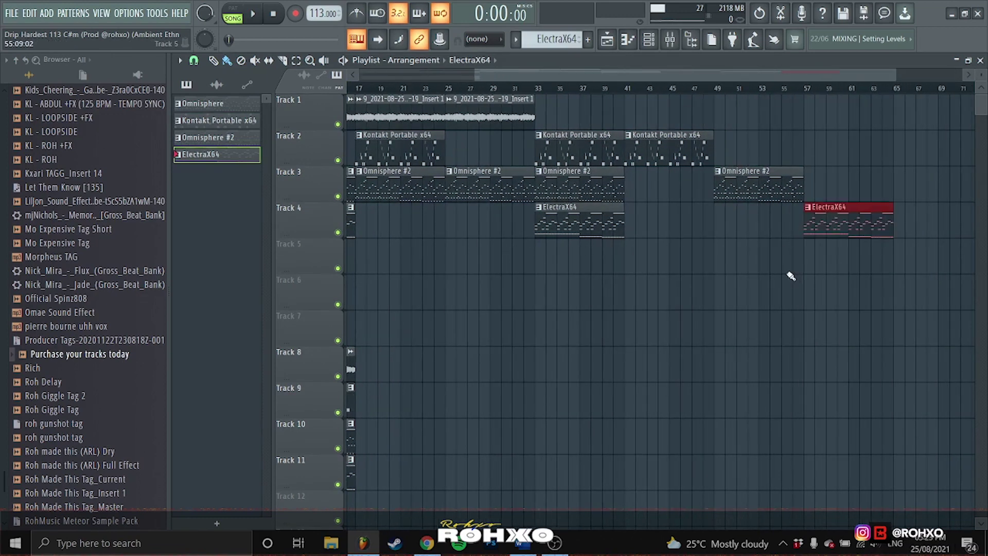
right_click(669, 150)
right_click(759, 185)
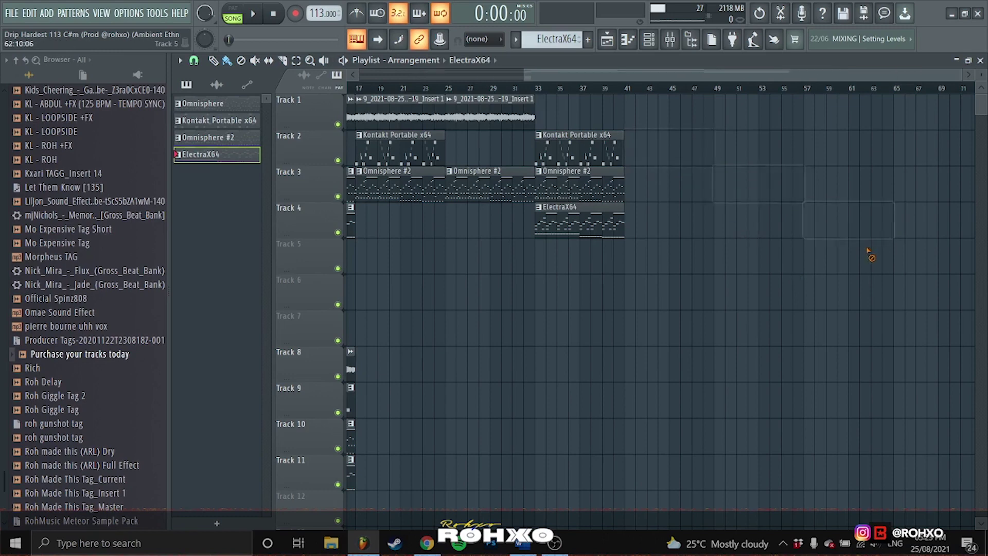
right_click(850, 221)
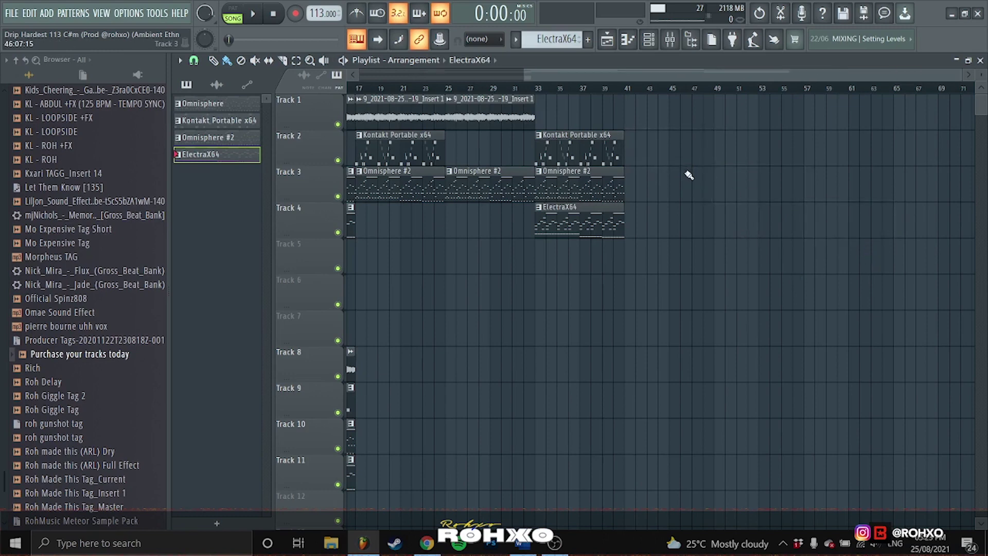
scroll(697, 213, "left", 6)
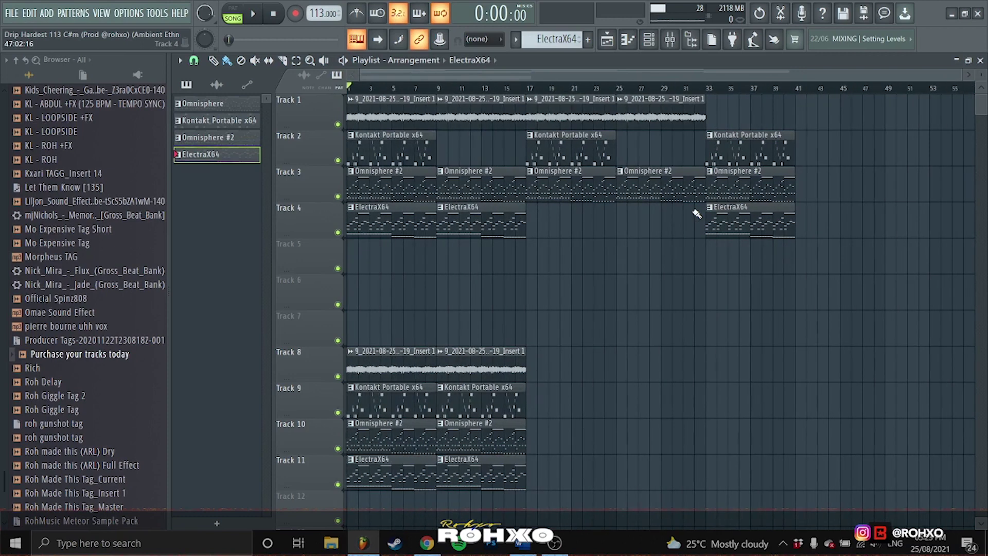
left_click(669, 40)
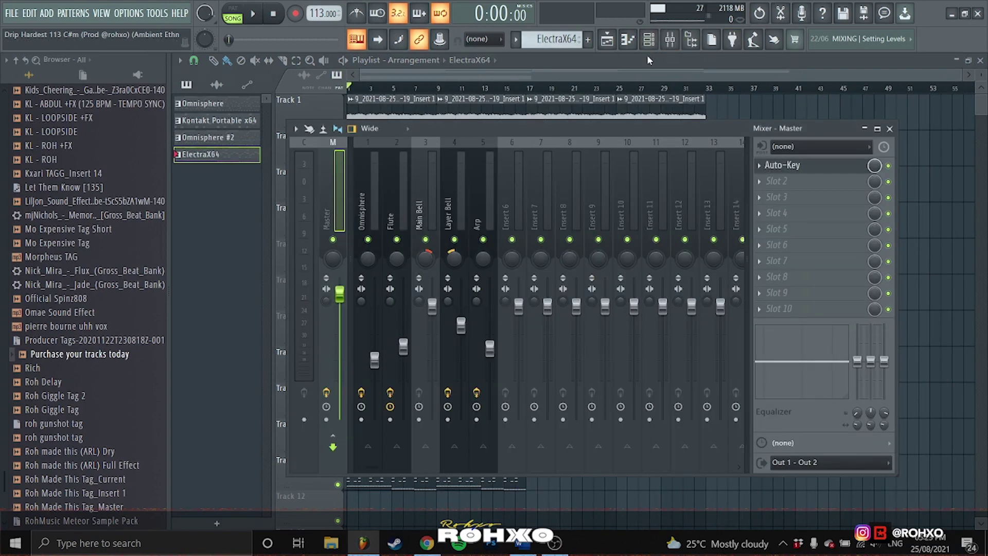
left_click(947, 202)
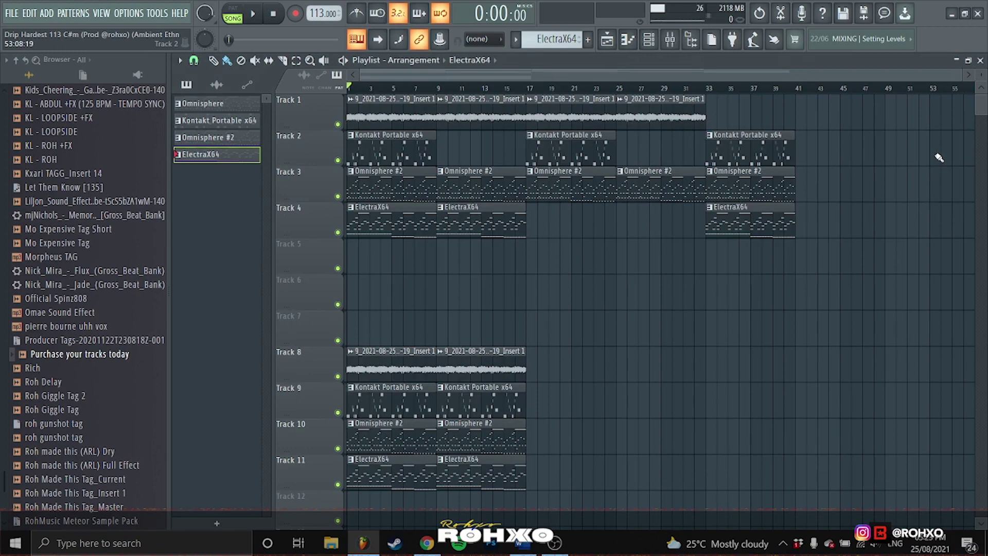
scroll(679, 325, "down", 1)
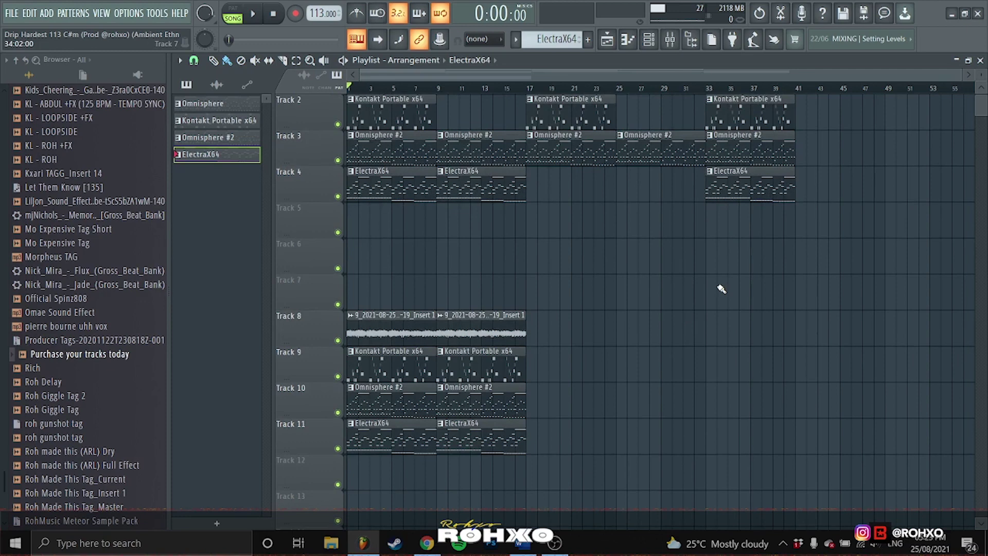
scroll(875, 237, "up", 1)
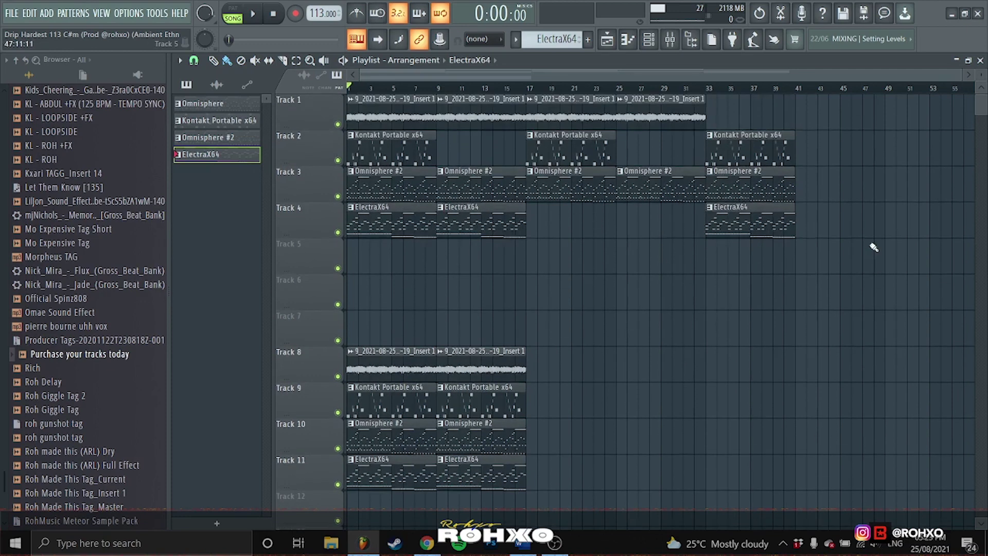
Open the recent 4pf 5 preview.flp project, saving changes to Drip Hardest first.
left_click(12, 13)
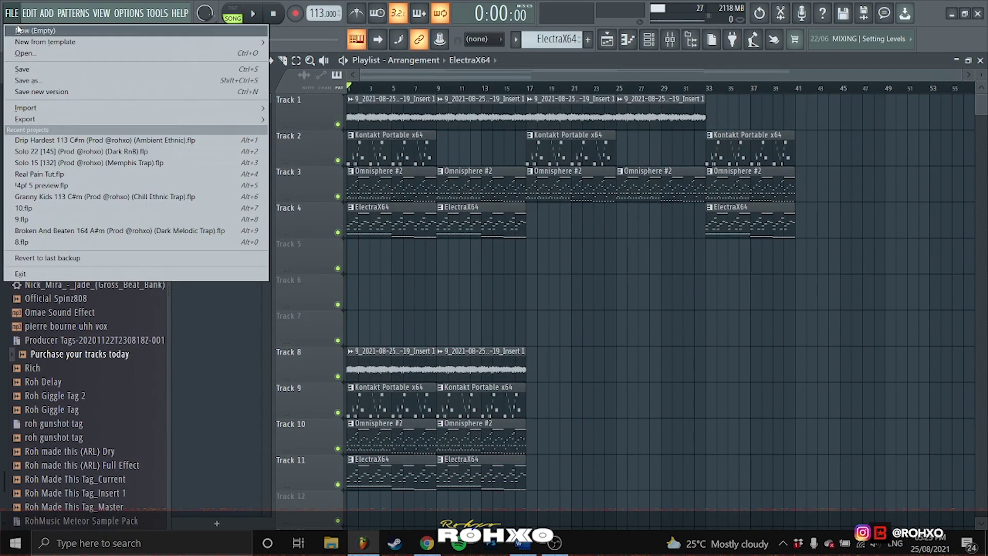
left_click(65, 186)
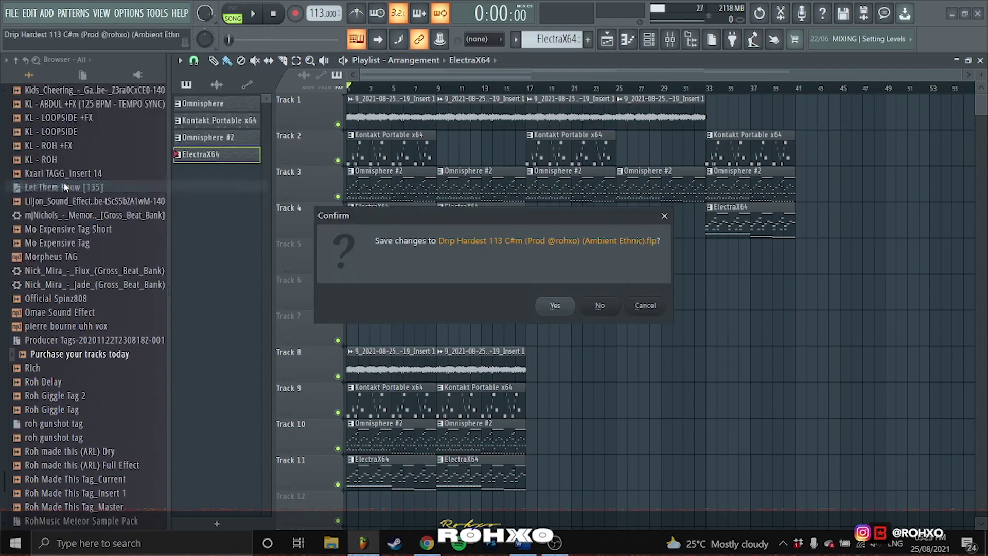
left_click(554, 305)
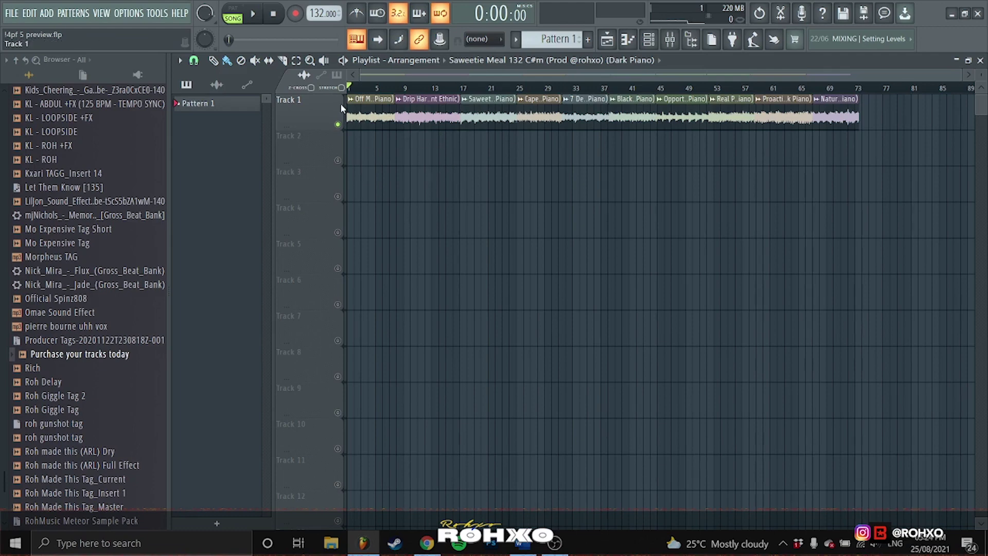
scroll(72, 204, "up", 15)
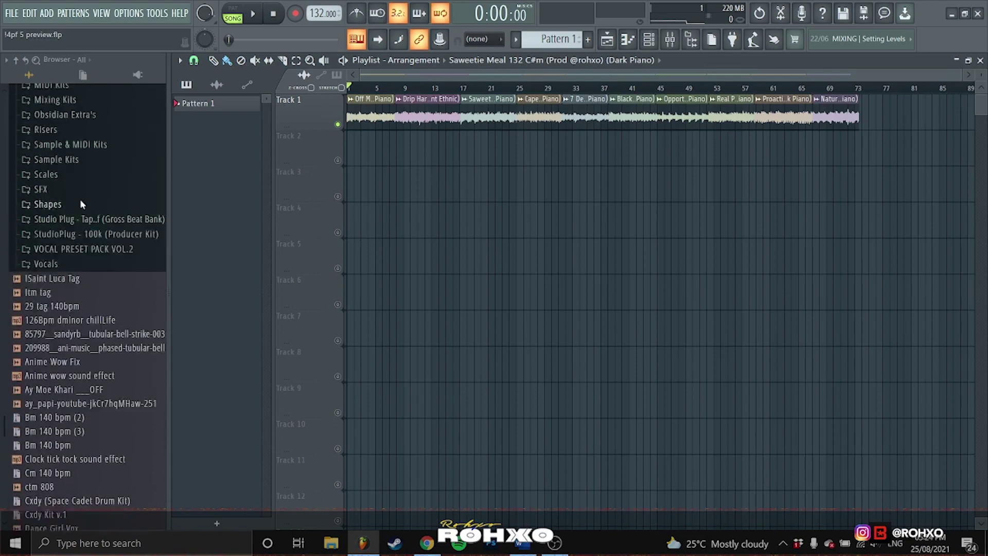
scroll(81, 204, "up", 8)
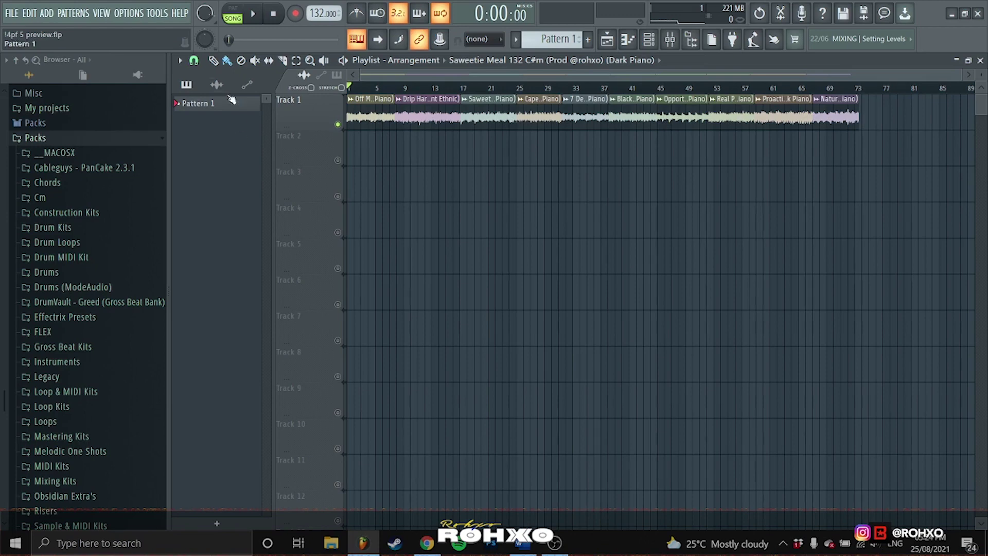
left_click(253, 19)
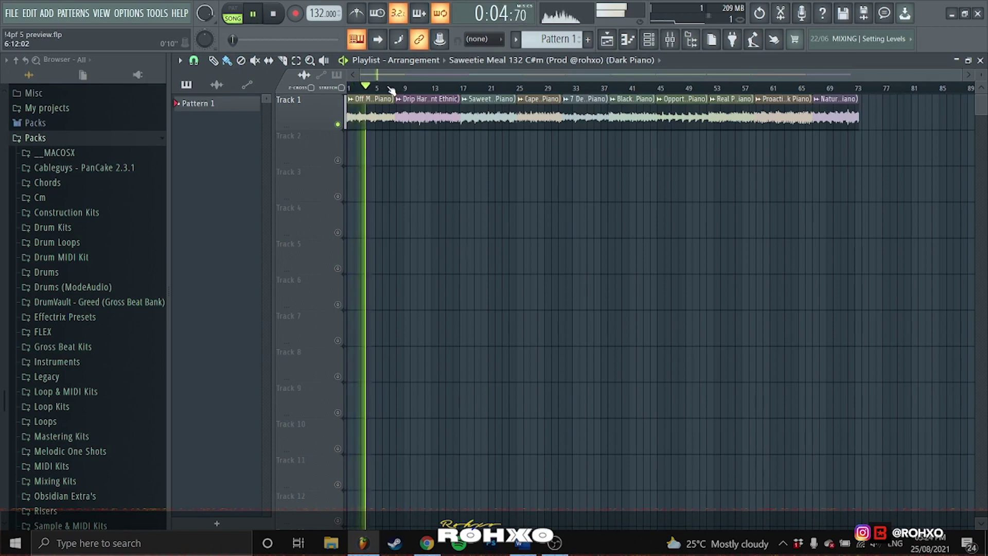
left_click(392, 88)
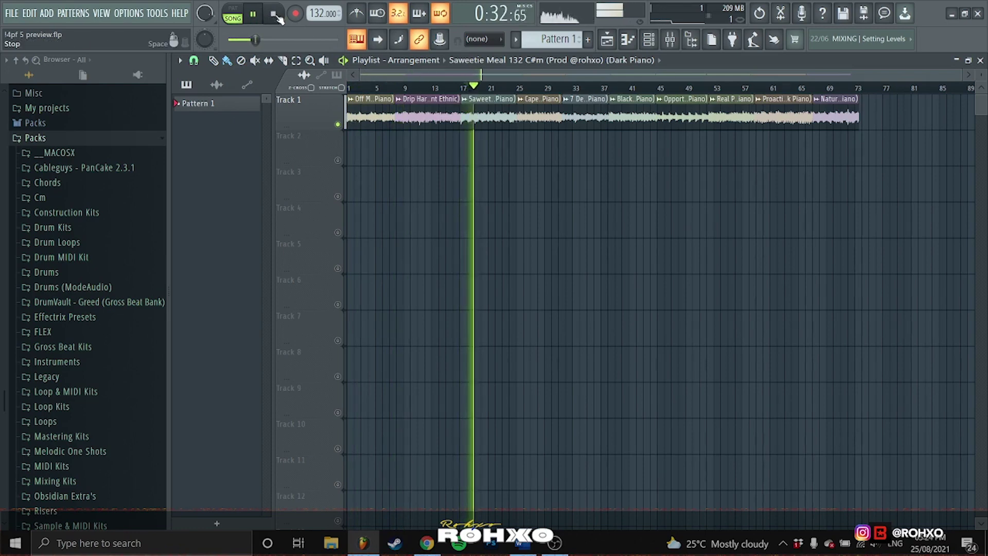
left_click(273, 14)
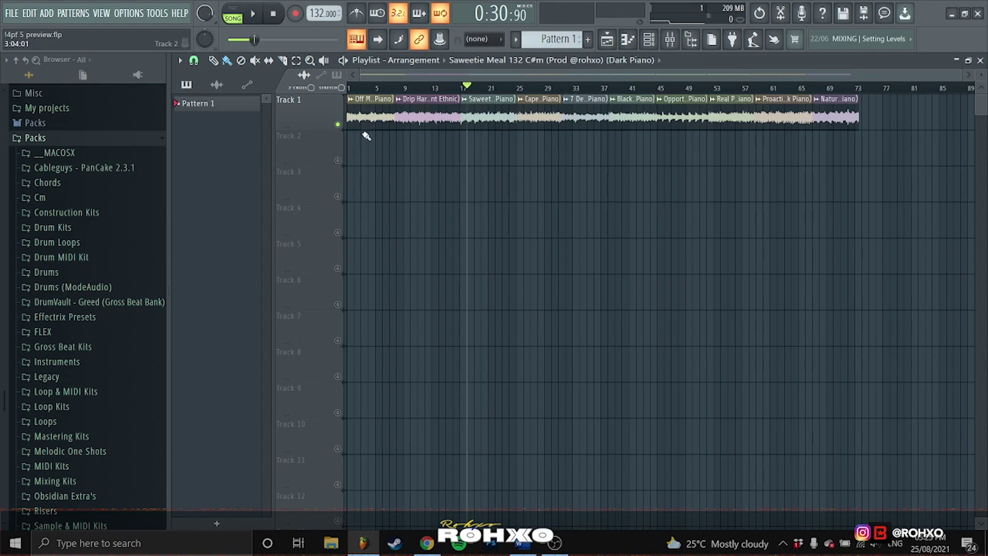
scroll(366, 132, "up", 8)
scroll(552, 154, "down", 8)
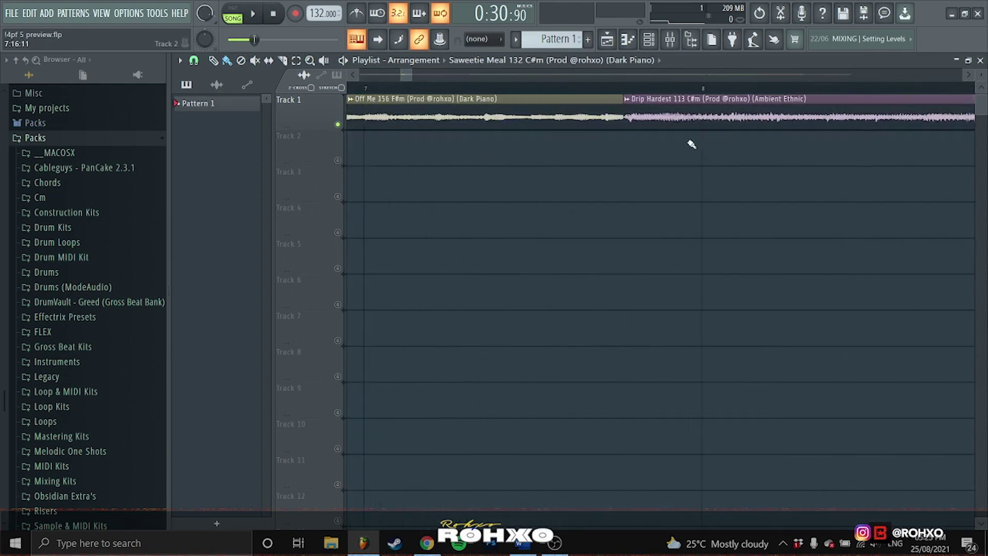
scroll(554, 160, "down", 3)
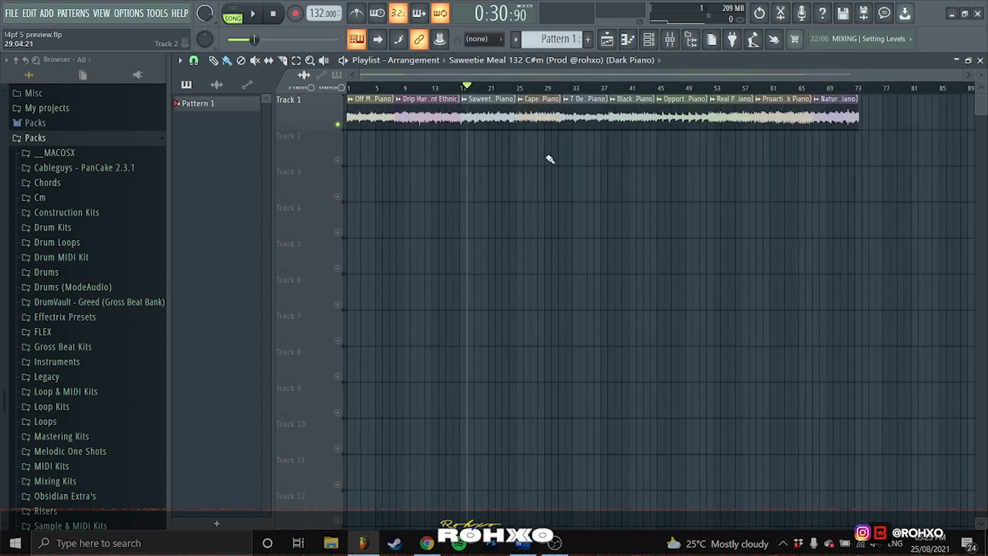
left_click(844, 90)
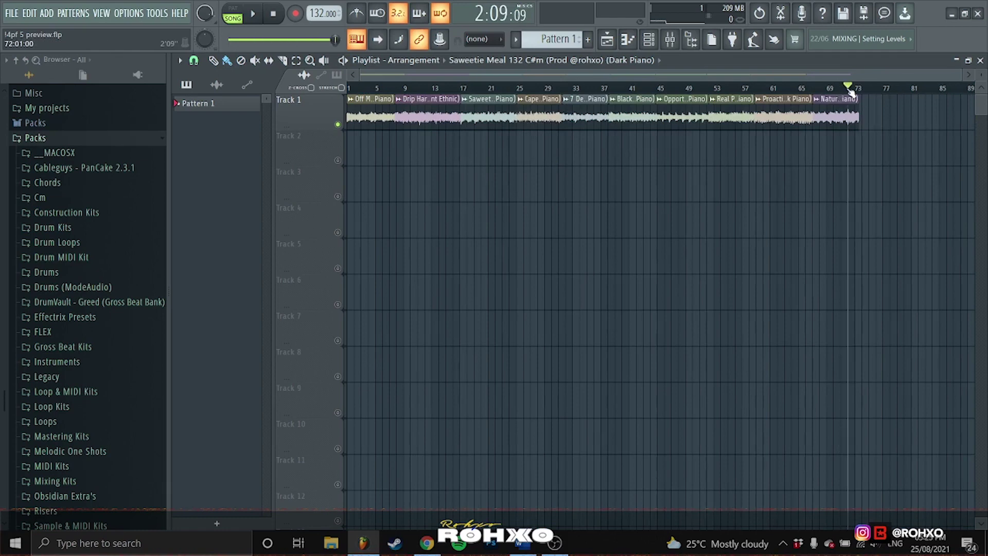
left_click(836, 91)
left_click_drag(837, 93, 817, 96)
key("space")
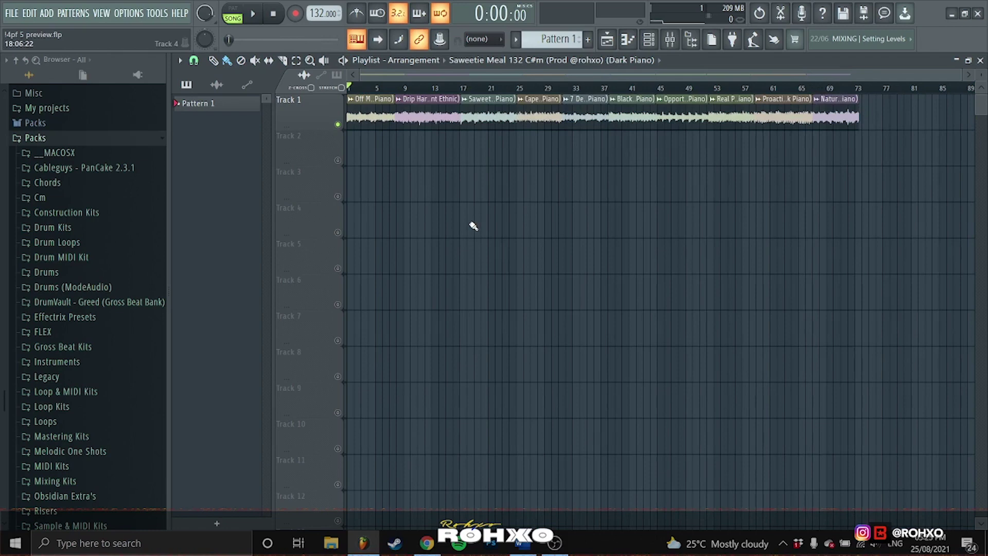